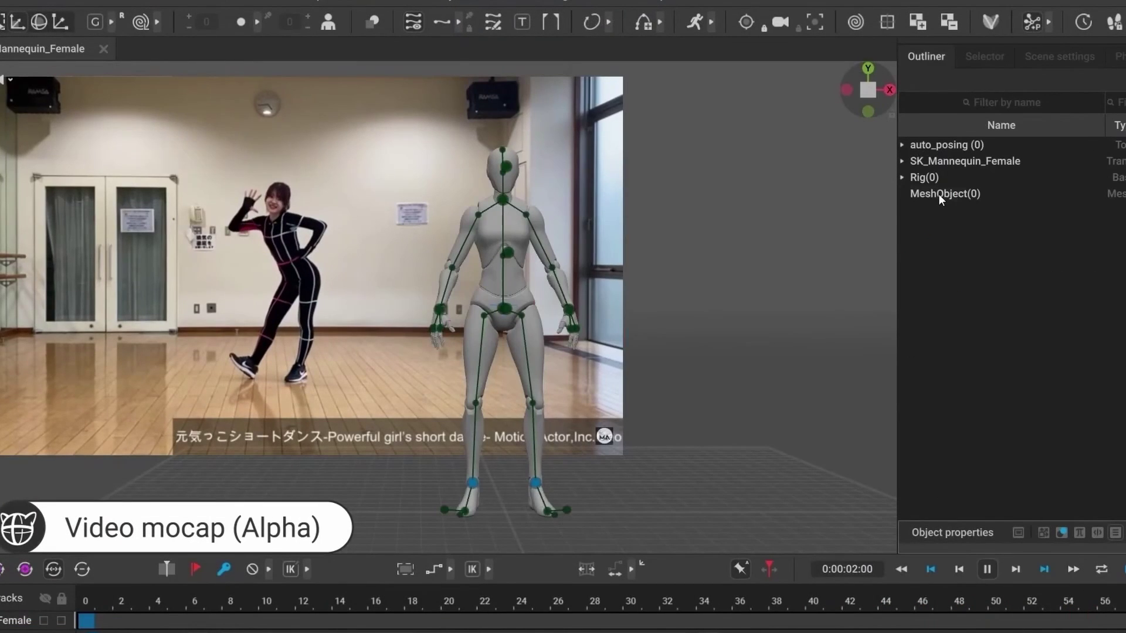
# - Run Video mocap on the dance reference, play the mannequin motion, and curl fingers with finger AutoPosing
pyautogui.click(940, 197)
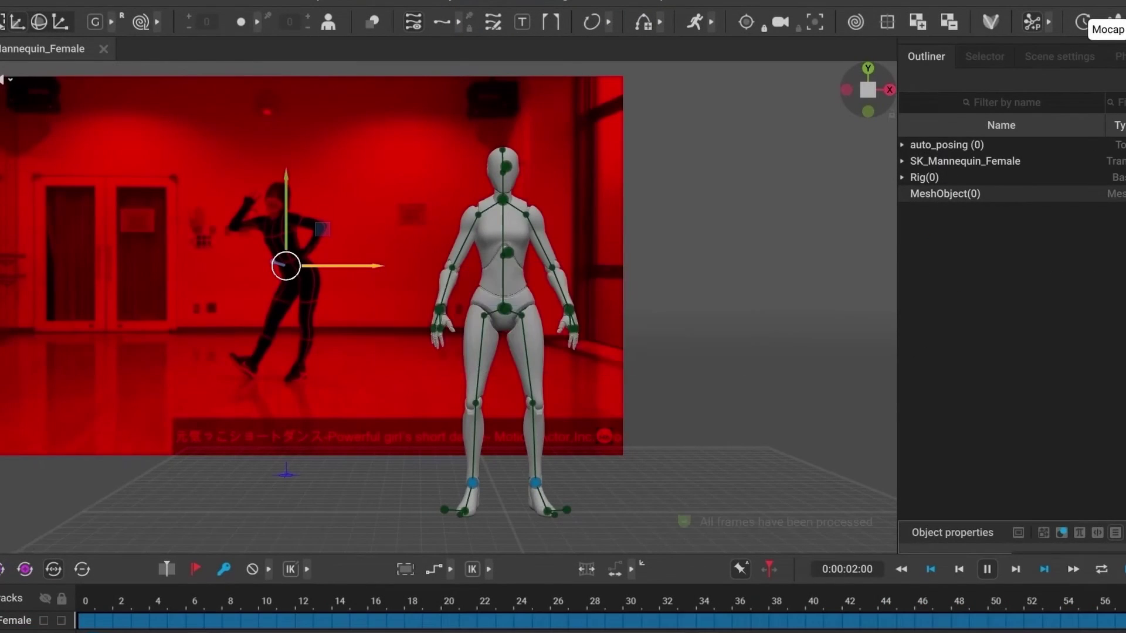
pyautogui.click(811, 382)
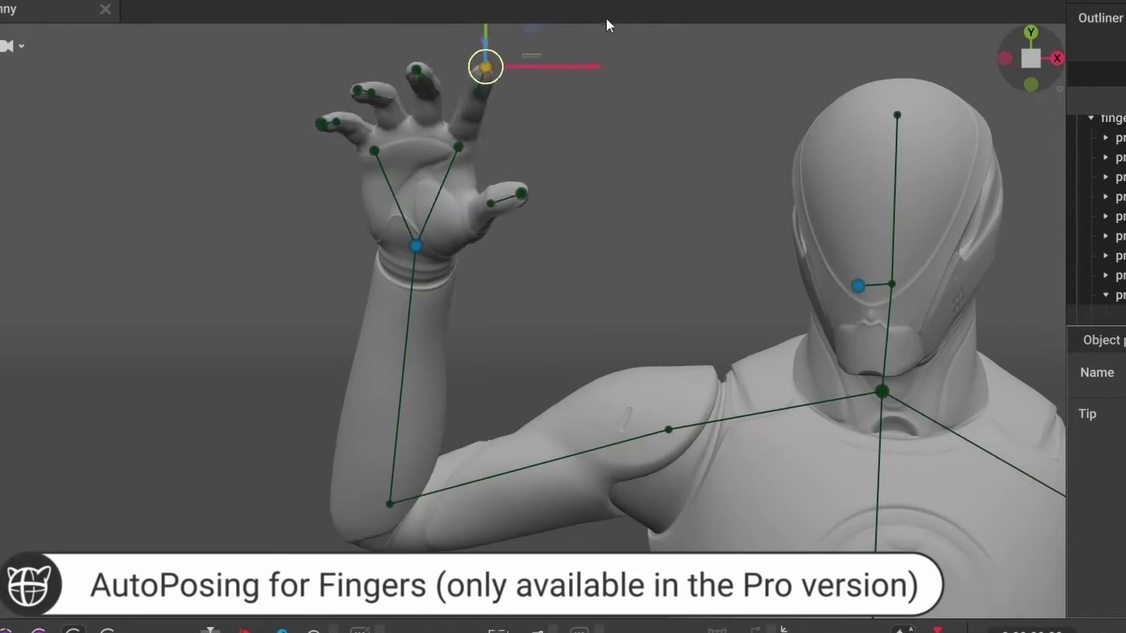
pyautogui.moveTo(471, 69)
pyautogui.mouseDown()
pyautogui.moveTo(472, 46)
pyautogui.moveTo(492, 44)
pyautogui.moveTo(477, 56)
pyautogui.mouseUp()
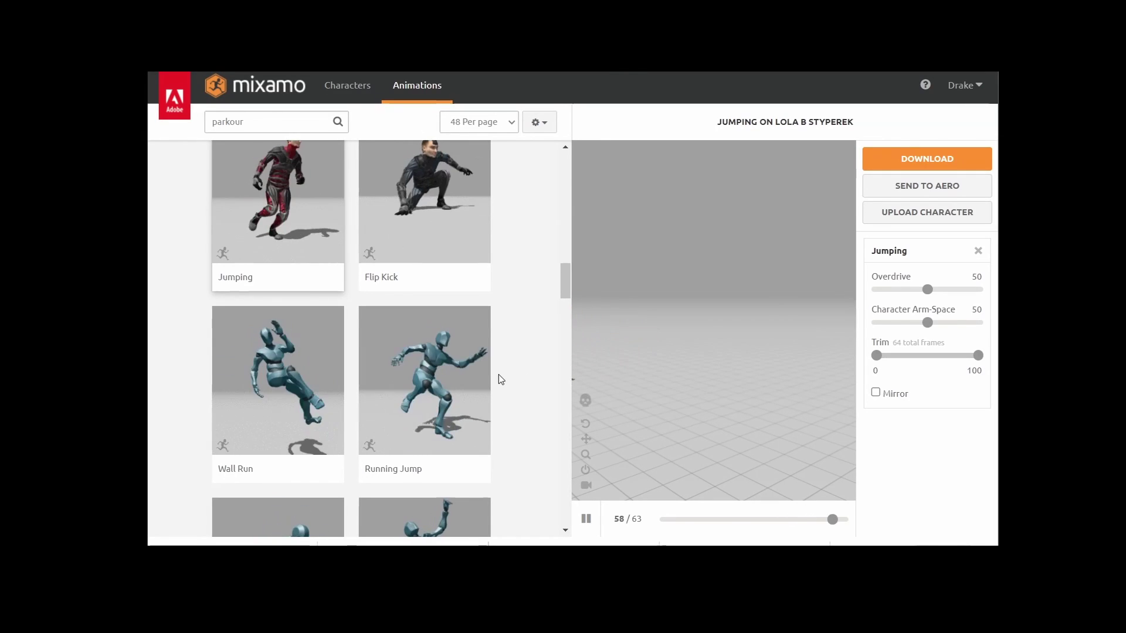
# - Preview the Wall Run clip, then Sprint To Wall Climb further down the parkour results
pyautogui.click(265, 388)
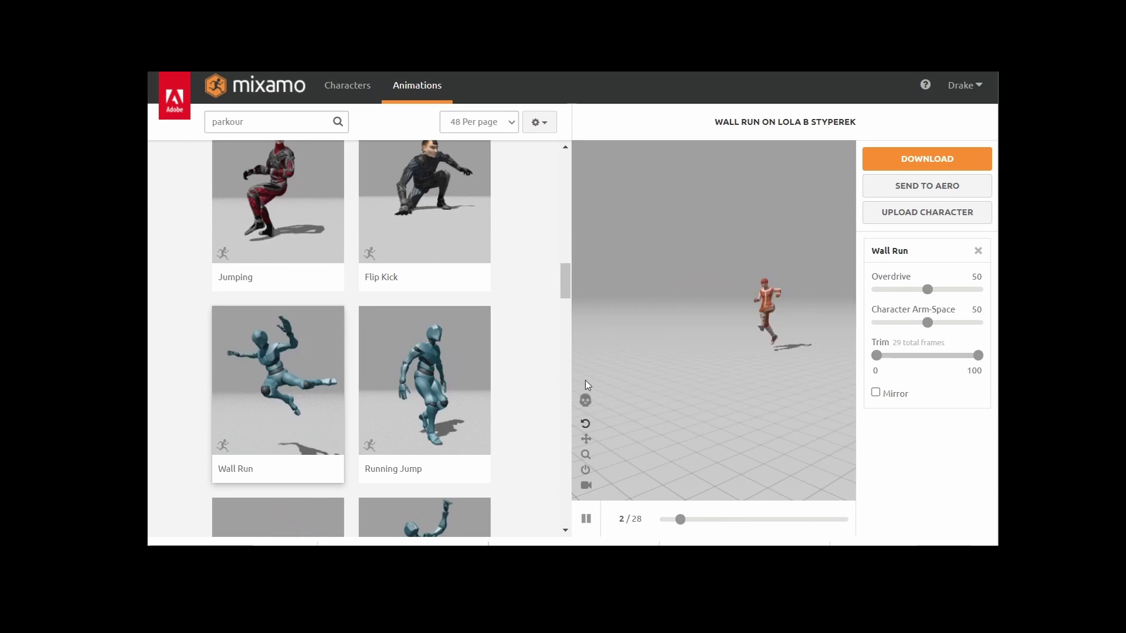
pyautogui.scroll(-3, 278, 364)
pyautogui.click(278, 352)
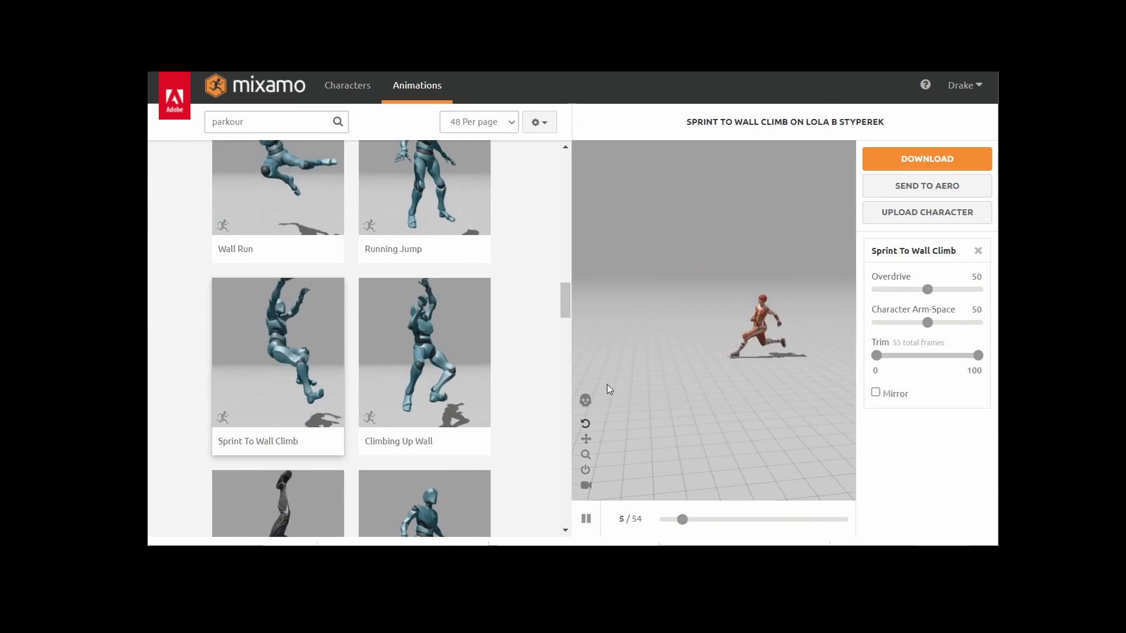
pyautogui.scroll(-3, 496, 352)
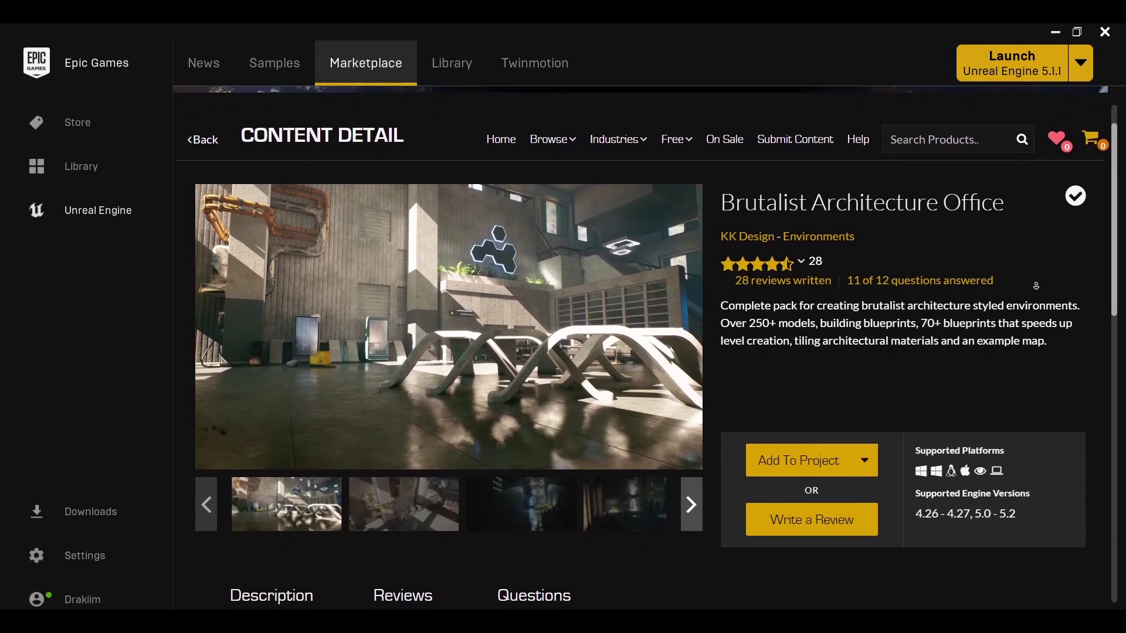
# - Page the Brutalist Architecture Office gallery forward twice to see more screenshots
pyautogui.click(692, 501)
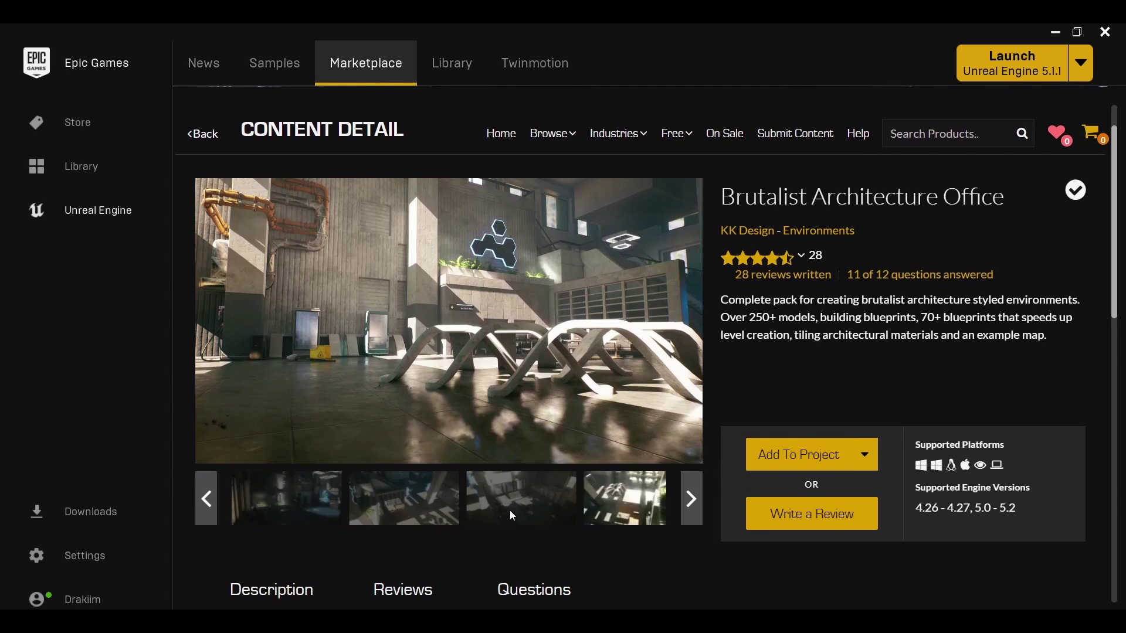
pyautogui.click(308, 495)
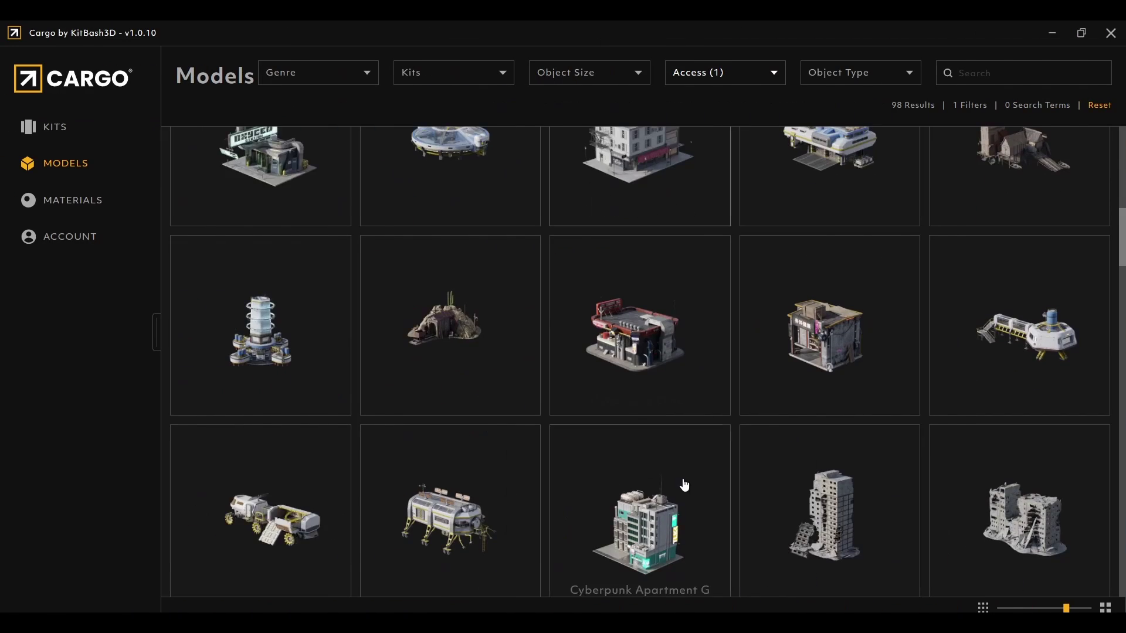
# - Browse down the Cargo Models grid past buildings like City Sidewalk and Business Block
pyautogui.scroll(-5, 681, 485)
pyautogui.scroll(-10, 818, 349)
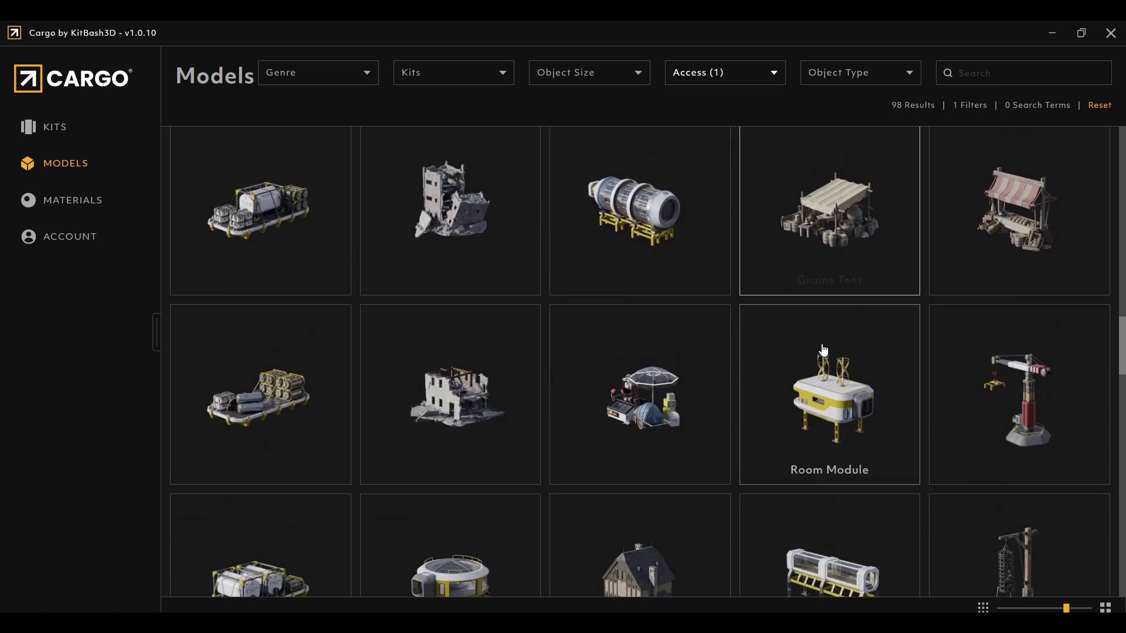
pyautogui.scroll(-5, 795, 371)
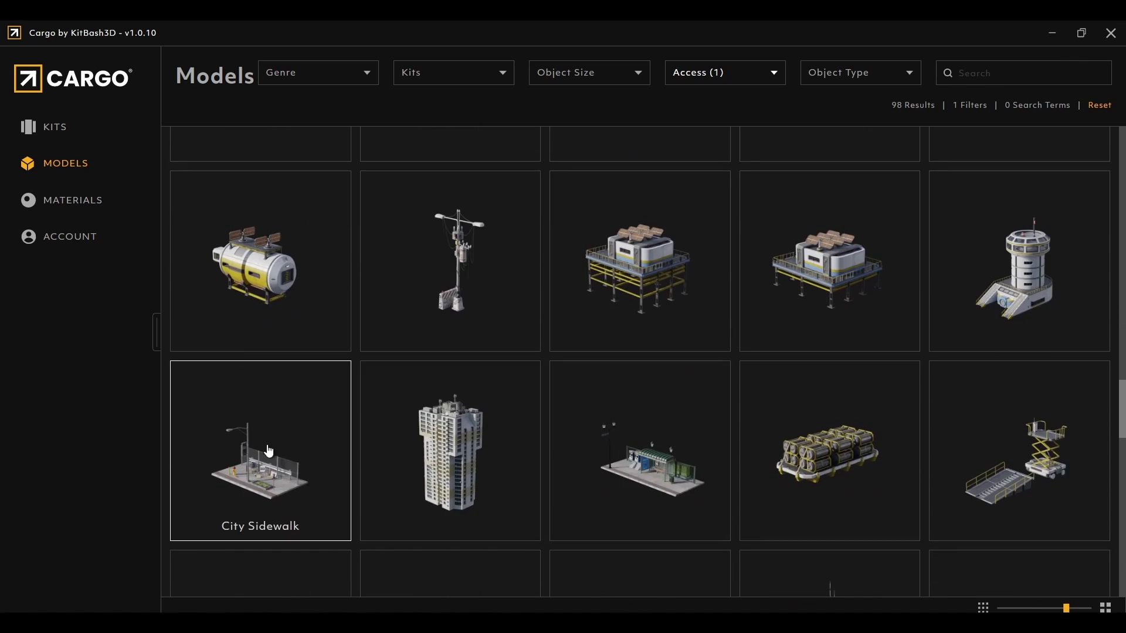
pyautogui.scroll(-9, 495, 254)
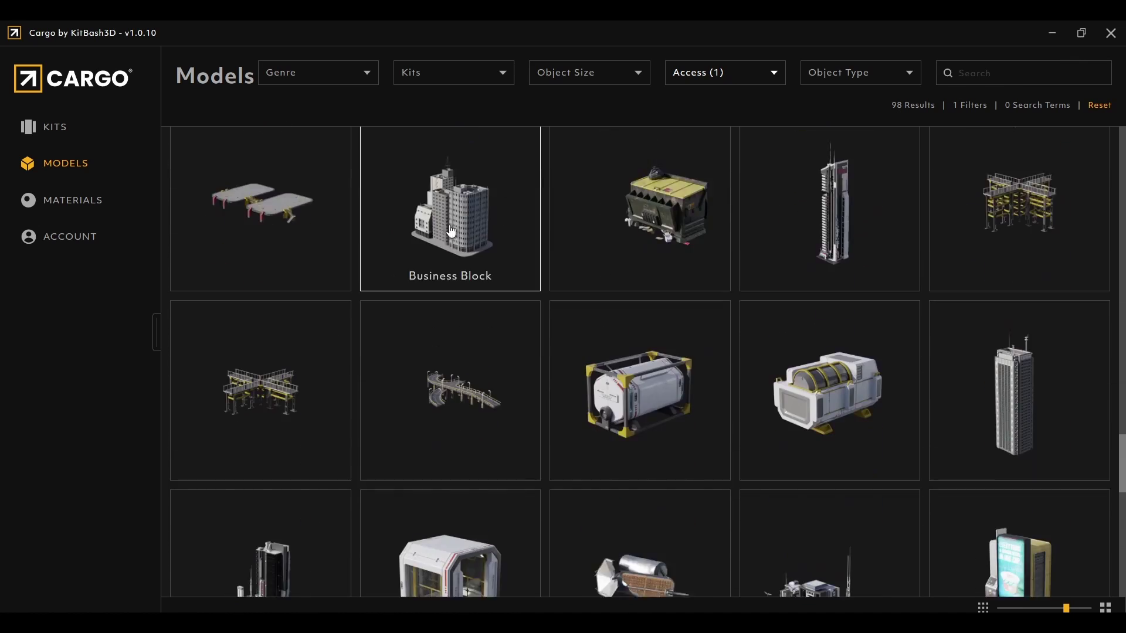
pyautogui.scroll(-10, 388, 380)
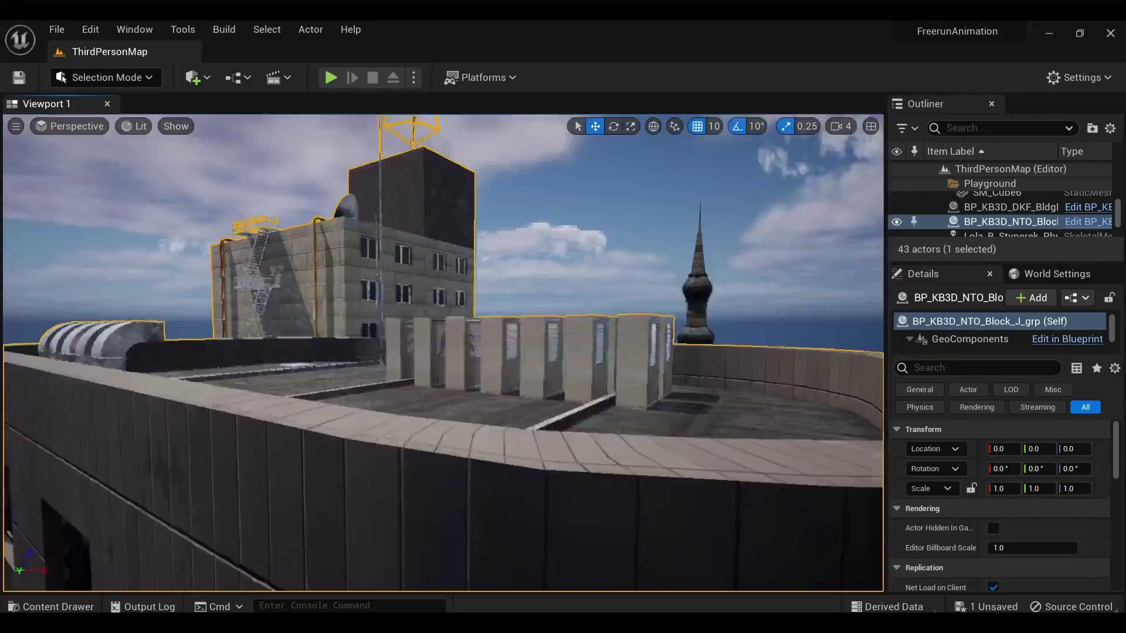
pyautogui.moveTo(443, 351); pyautogui.dragTo(472, 352, button='right')
pyautogui.press('Escape')
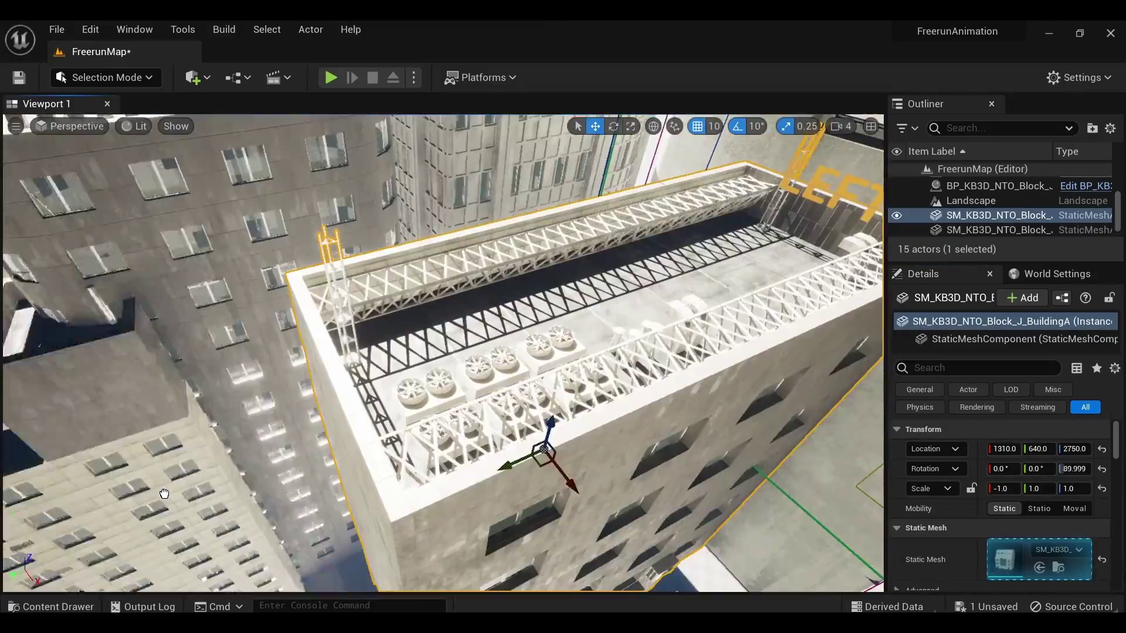
# - Move BuildingC to a new rooftop spot and drop the character onto the LEFT-lettering balcony
pyautogui.click(165, 494)
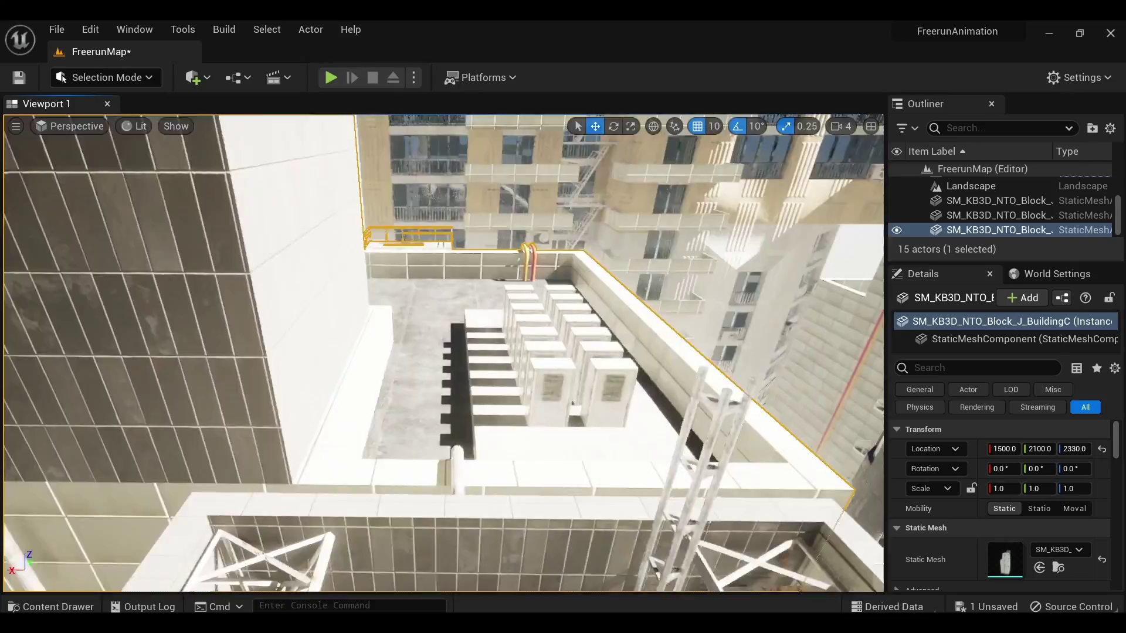
pyautogui.moveTo(465, 460); pyautogui.dragTo(465, 459, button='right')
pyautogui.moveTo(467, 463); pyautogui.dragTo(463, 434)
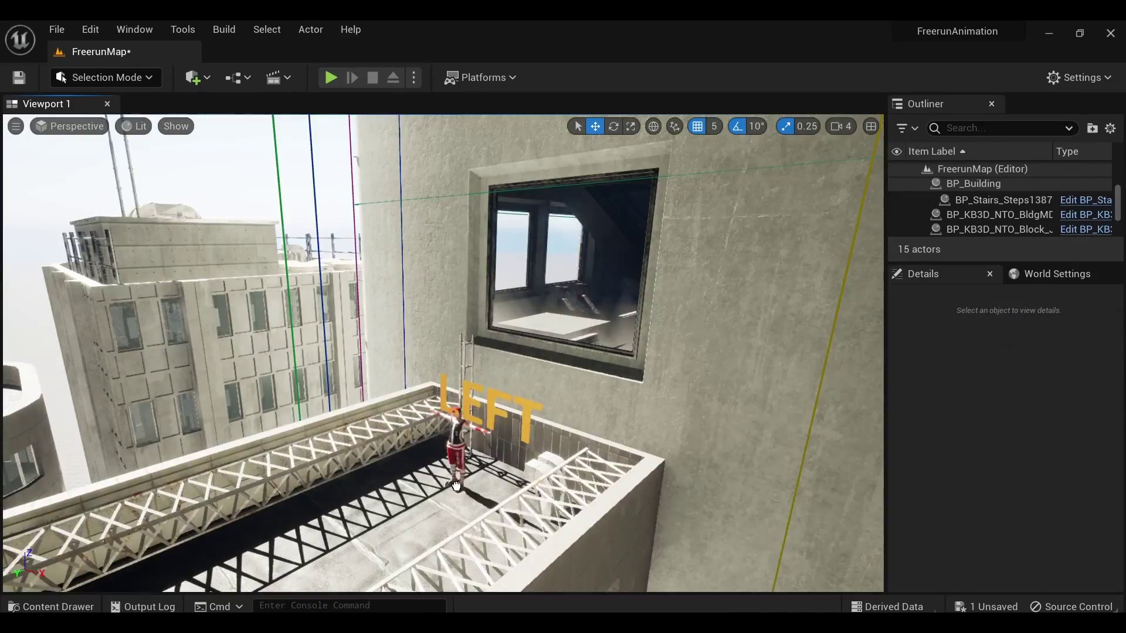
pyautogui.moveTo(456, 487); pyautogui.dragTo(456, 488)
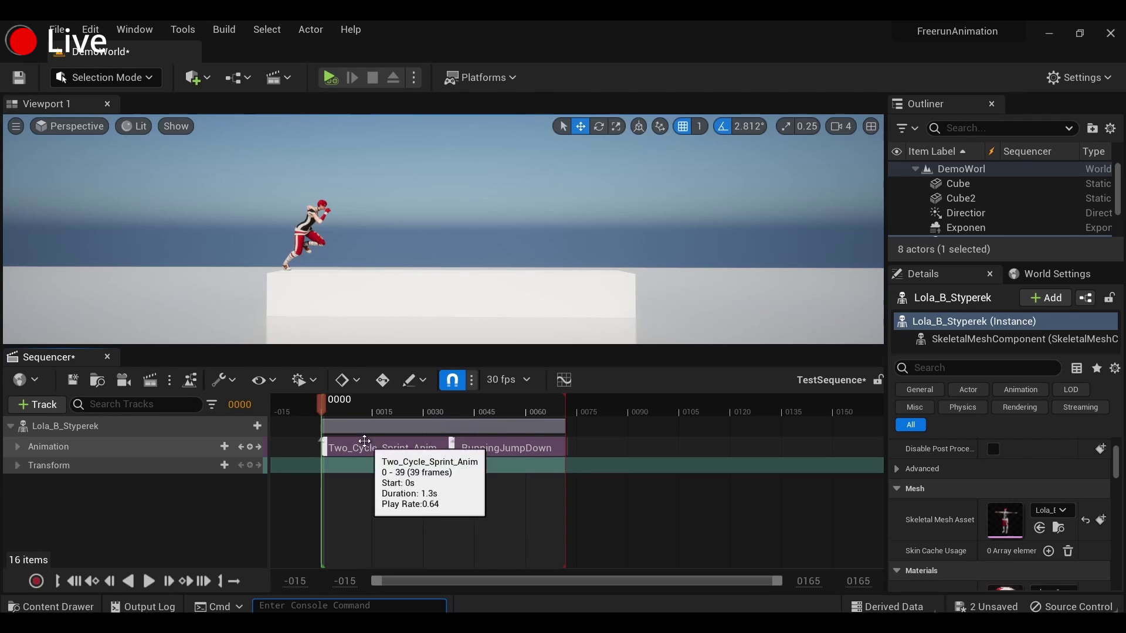
# - Match RunningJumpDown to the sprint clip's Neck bone, scrub the blend, and nudge the clip later
pyautogui.moveTo(323, 406); pyautogui.dragTo(440, 418)
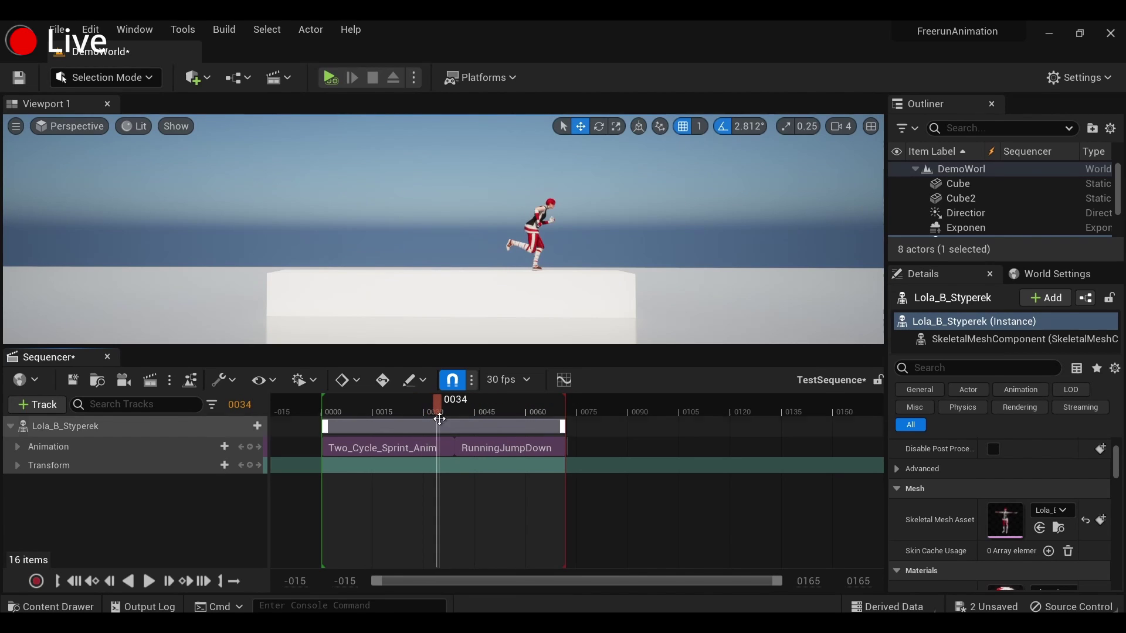
pyautogui.rightClick(485, 450)
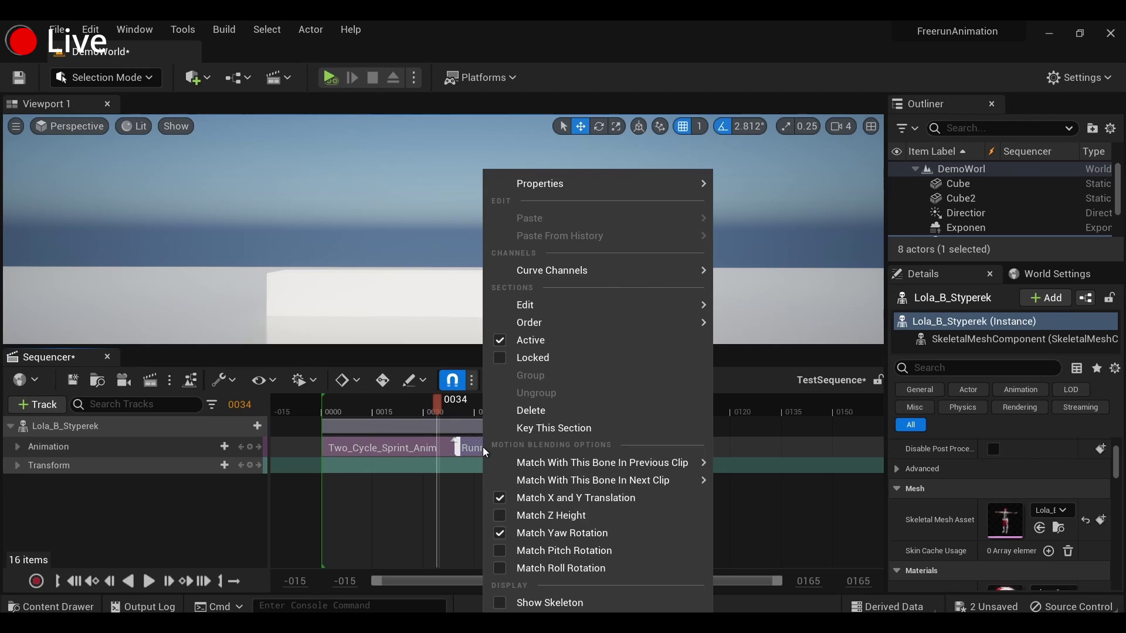
pyautogui.moveTo(582, 459)
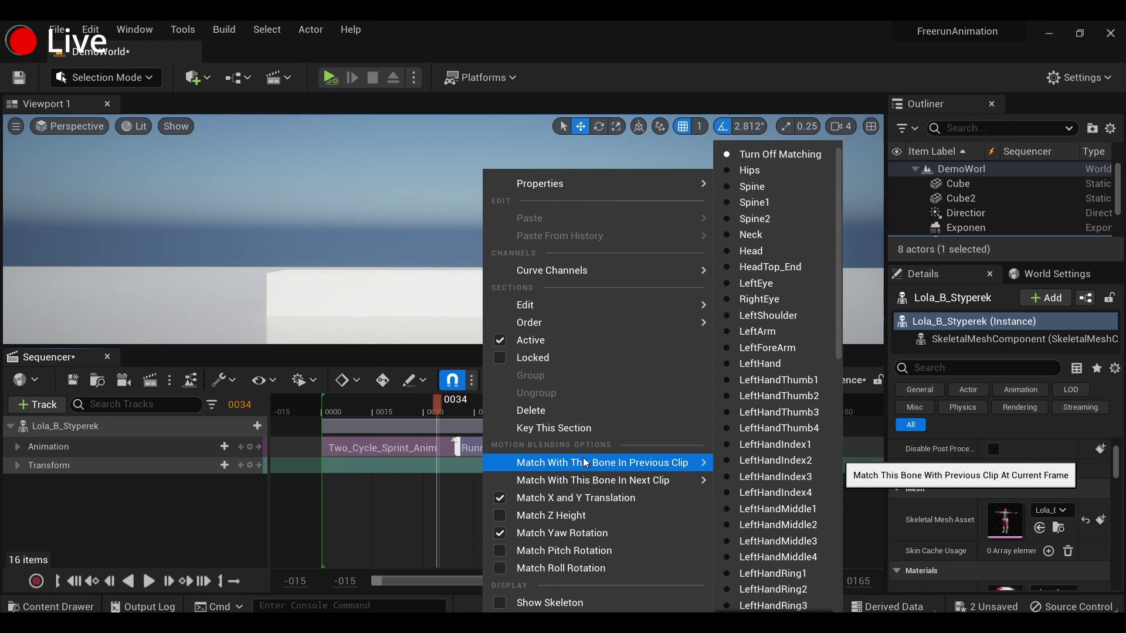
pyautogui.click(767, 234)
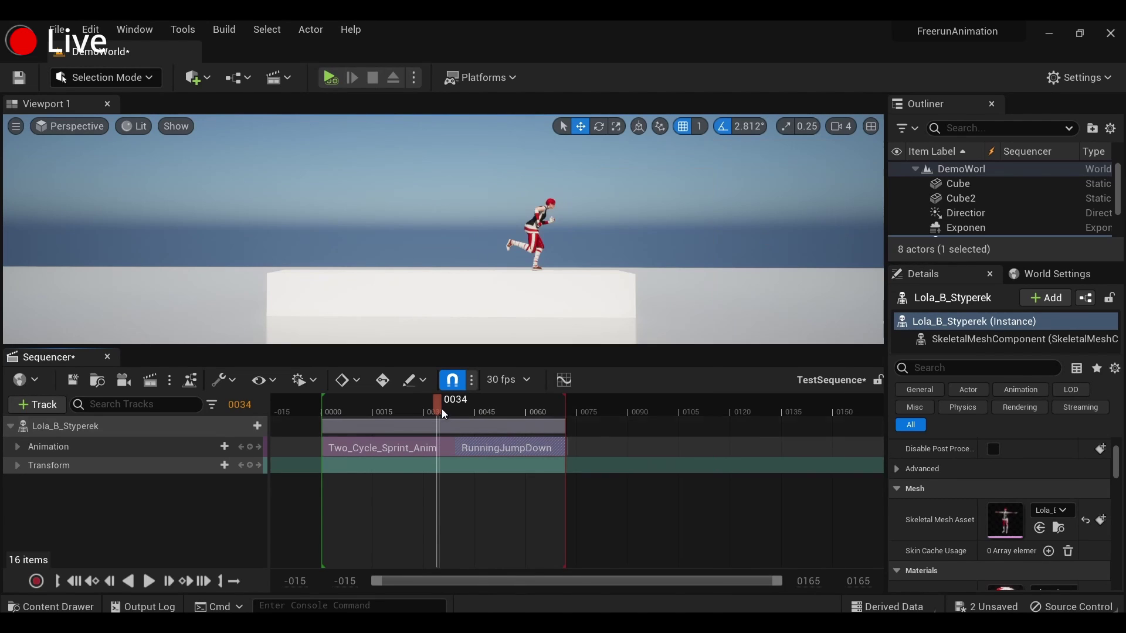
pyautogui.moveTo(443, 405)
pyautogui.mouseDown()
pyautogui.moveTo(527, 404)
pyautogui.moveTo(436, 436)
pyautogui.moveTo(462, 437)
pyautogui.moveTo(435, 437)
pyautogui.moveTo(460, 446)
pyautogui.moveTo(445, 406)
pyautogui.moveTo(455, 407)
pyautogui.moveTo(434, 411)
pyautogui.mouseUp()
pyautogui.moveTo(521, 449); pyautogui.dragTo(538, 449)
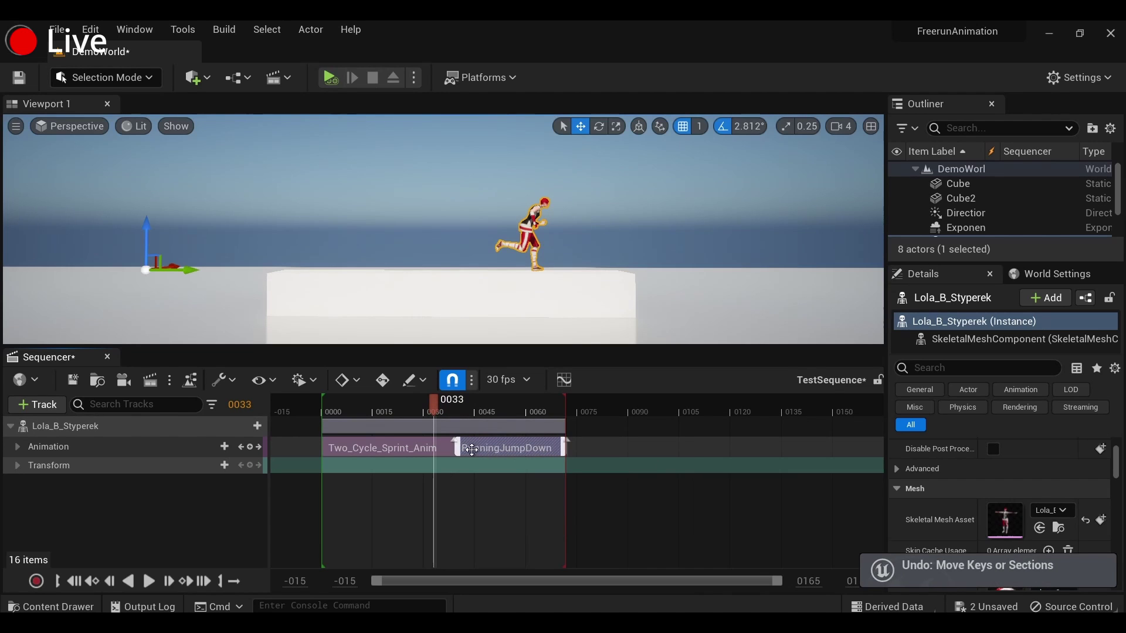
# - Reset bone matching on RunningJumpDown, enable Match Z Height, and match the previous clip's Neck bone
pyautogui.rightClick(472, 448)
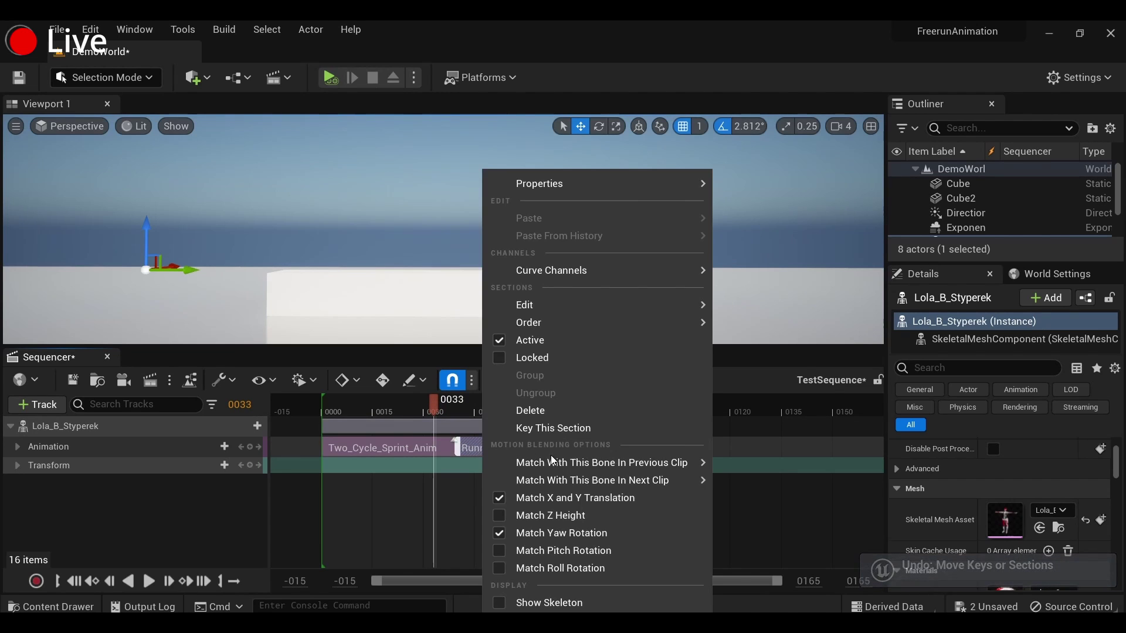
pyautogui.moveTo(552, 463)
pyautogui.click(762, 151)
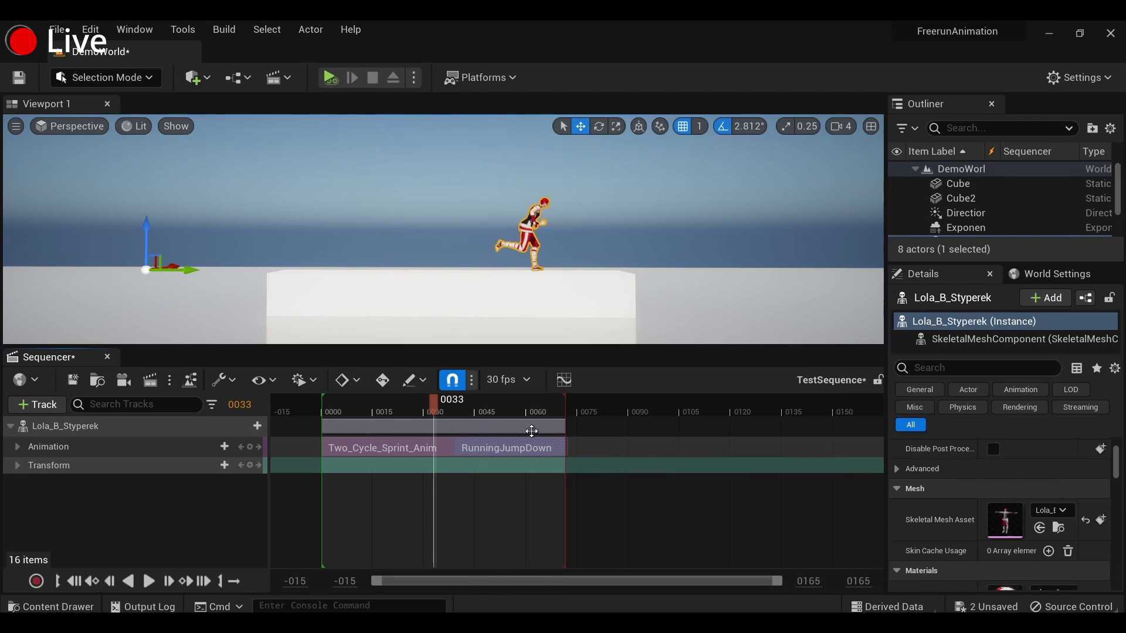
pyautogui.rightClick(495, 453)
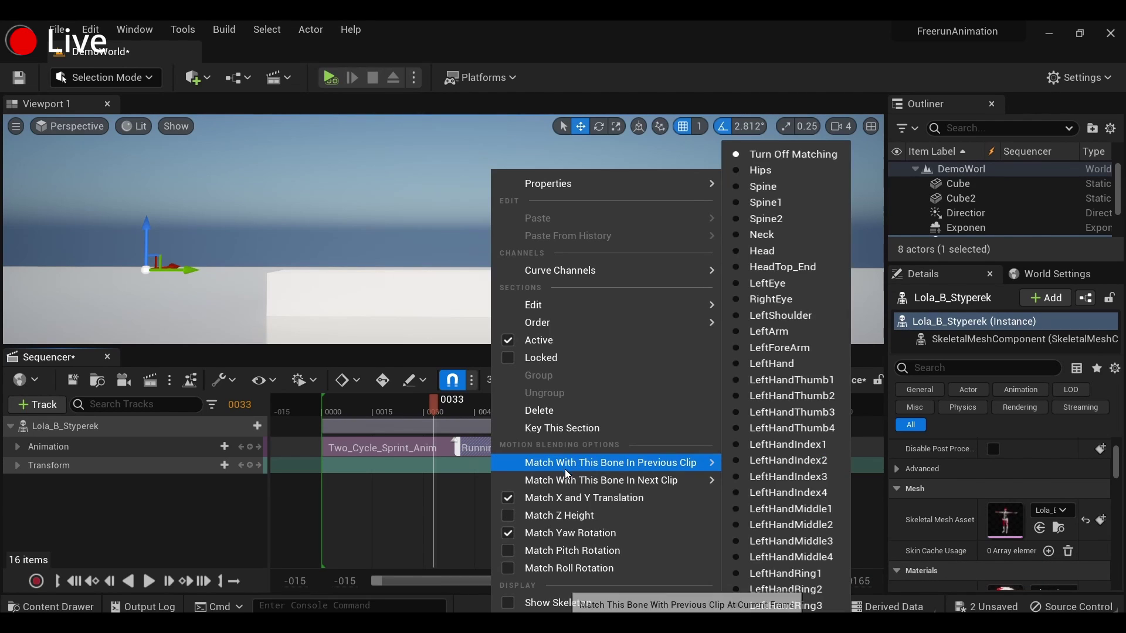
pyautogui.click(576, 517)
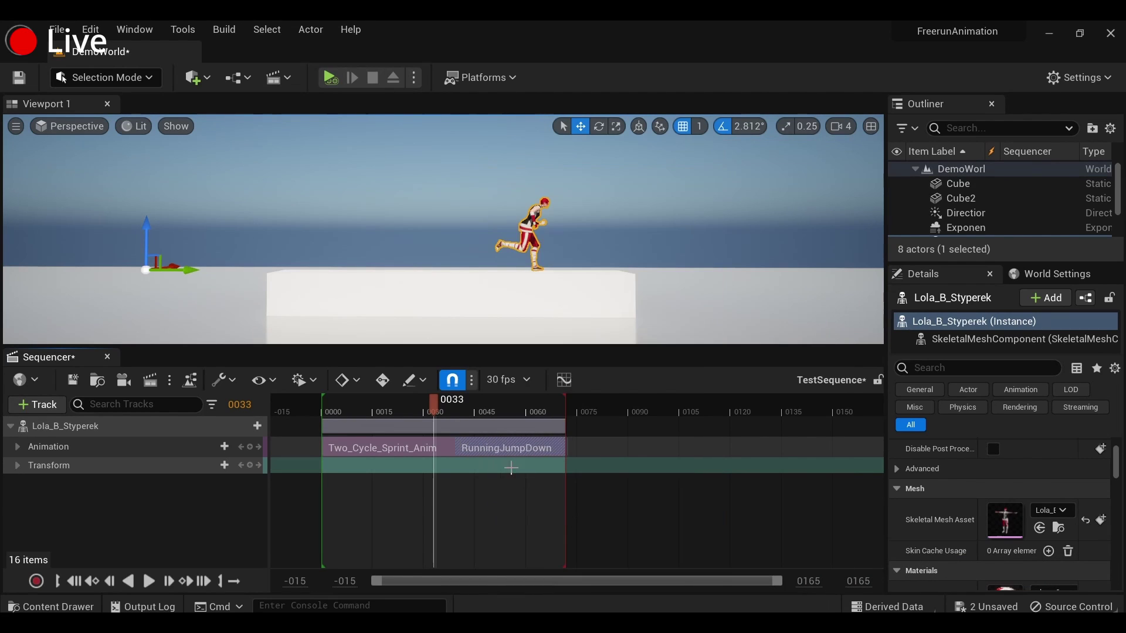
pyautogui.rightClick(494, 452)
pyautogui.moveTo(587, 467)
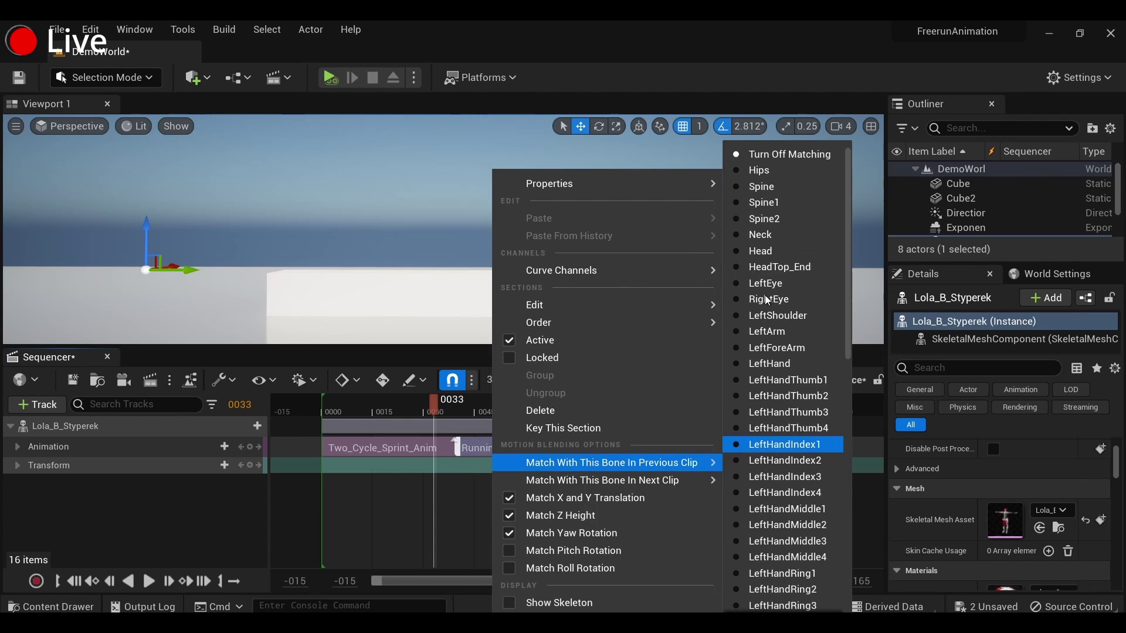
pyautogui.click(764, 234)
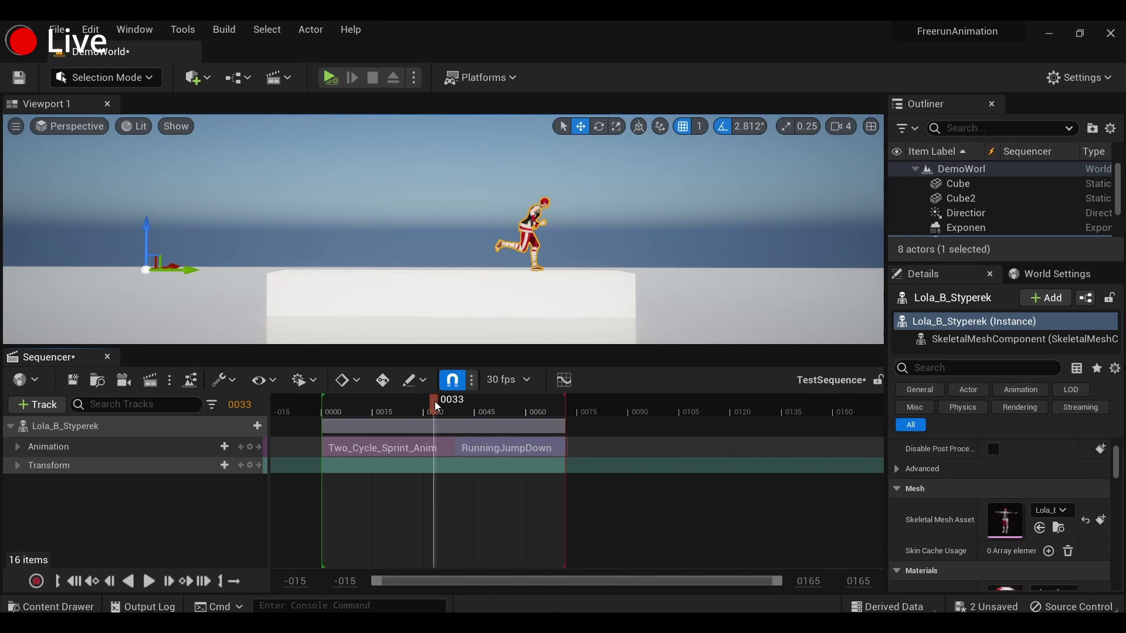
# - Slide RunningJumpDown left to overlap the sprint clip, play the sequence, and check frame 60
pyautogui.moveTo(435, 401); pyautogui.dragTo(431, 437)
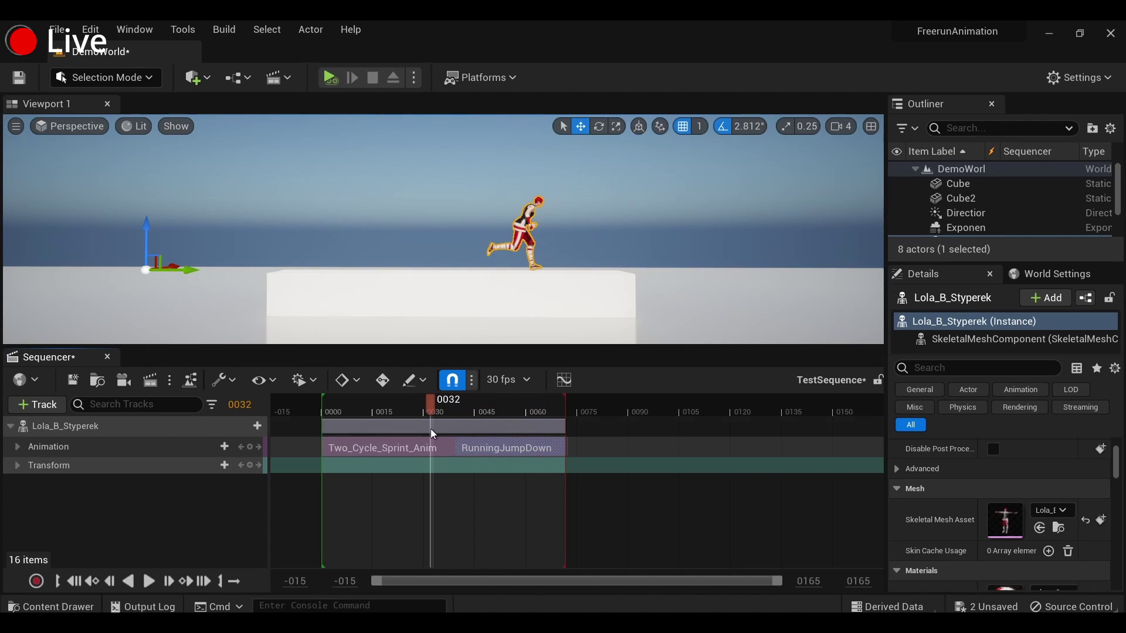
pyautogui.moveTo(531, 444); pyautogui.dragTo(511, 443)
pyautogui.moveTo(420, 409); pyautogui.dragTo(323, 407)
pyautogui.click(155, 584)
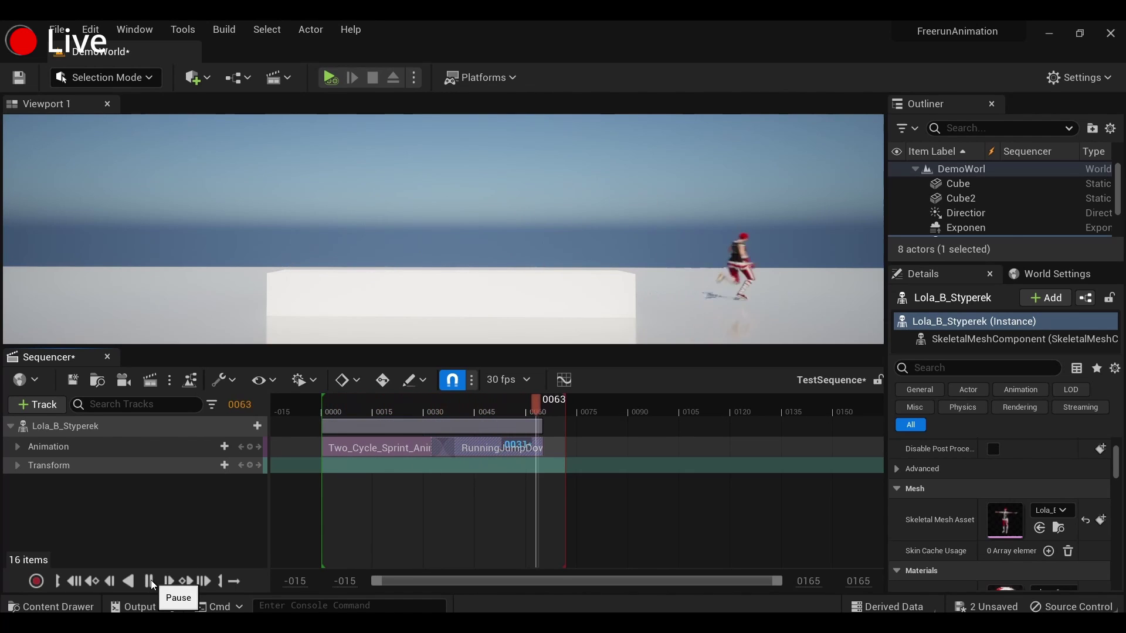
pyautogui.moveTo(560, 401); pyautogui.dragTo(393, 419)
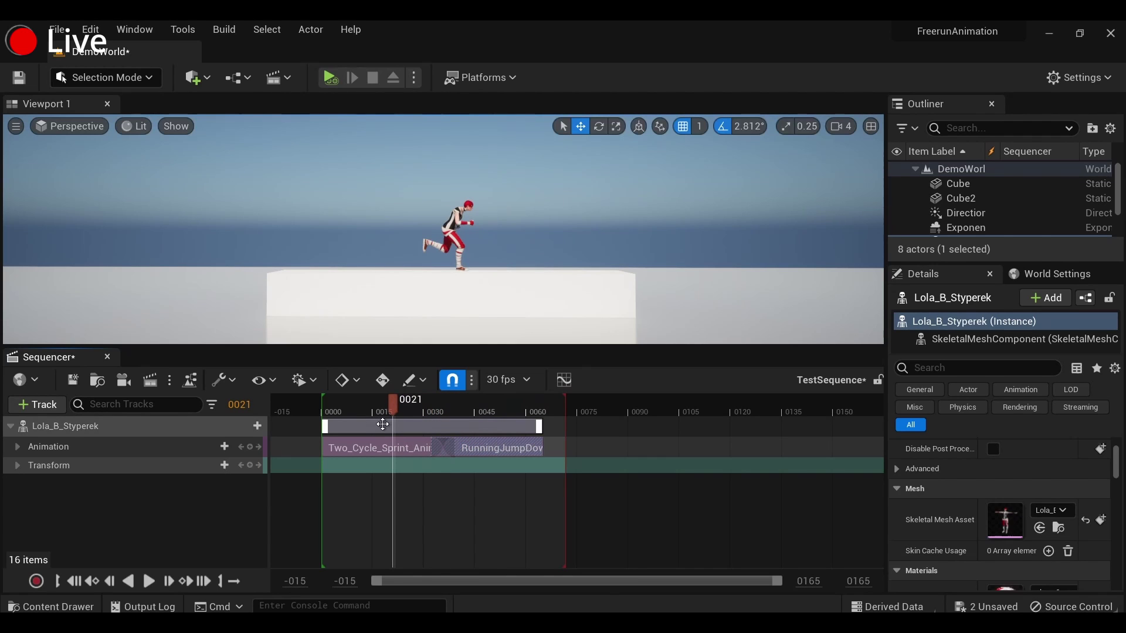
pyautogui.rightClick(488, 446)
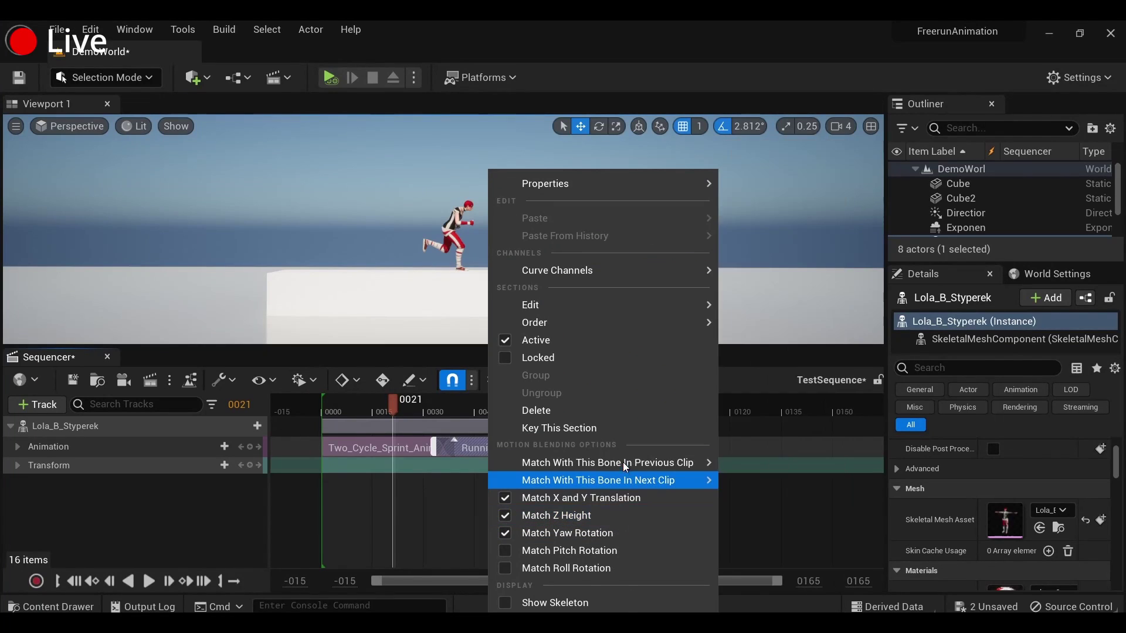
pyautogui.moveTo(702, 70)
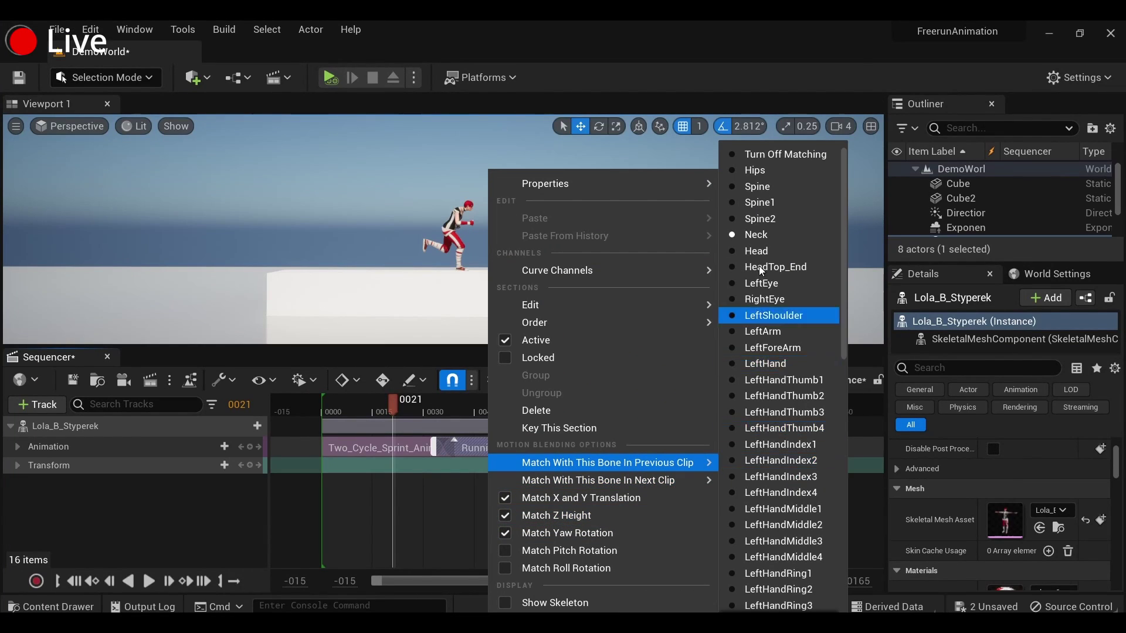
pyautogui.click(402, 410)
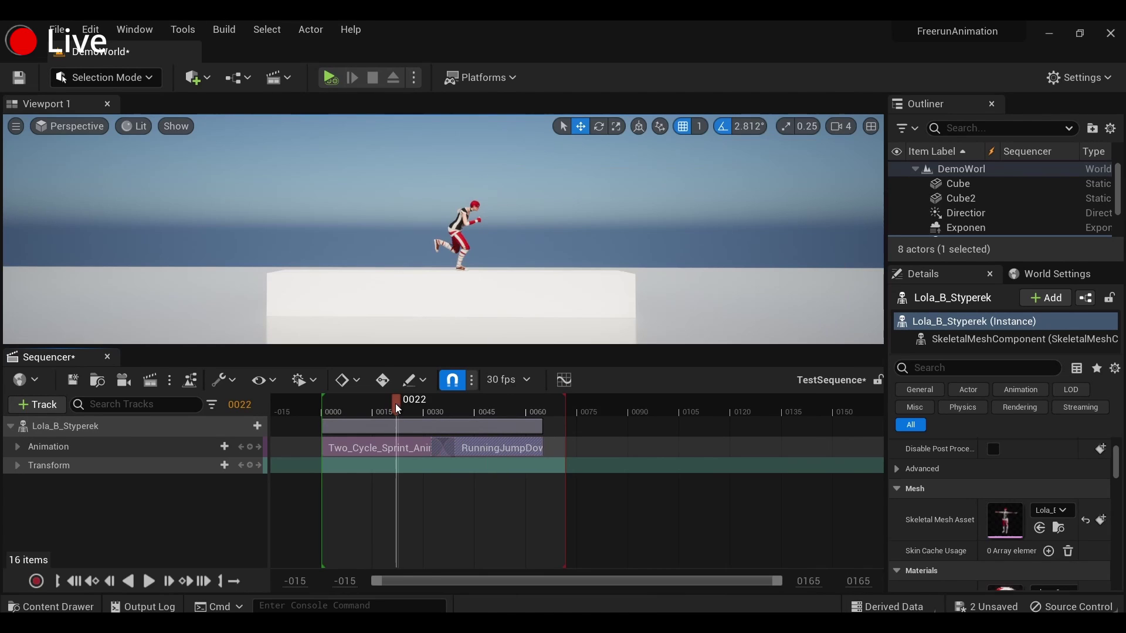
pyautogui.moveTo(395, 404); pyautogui.dragTo(539, 408)
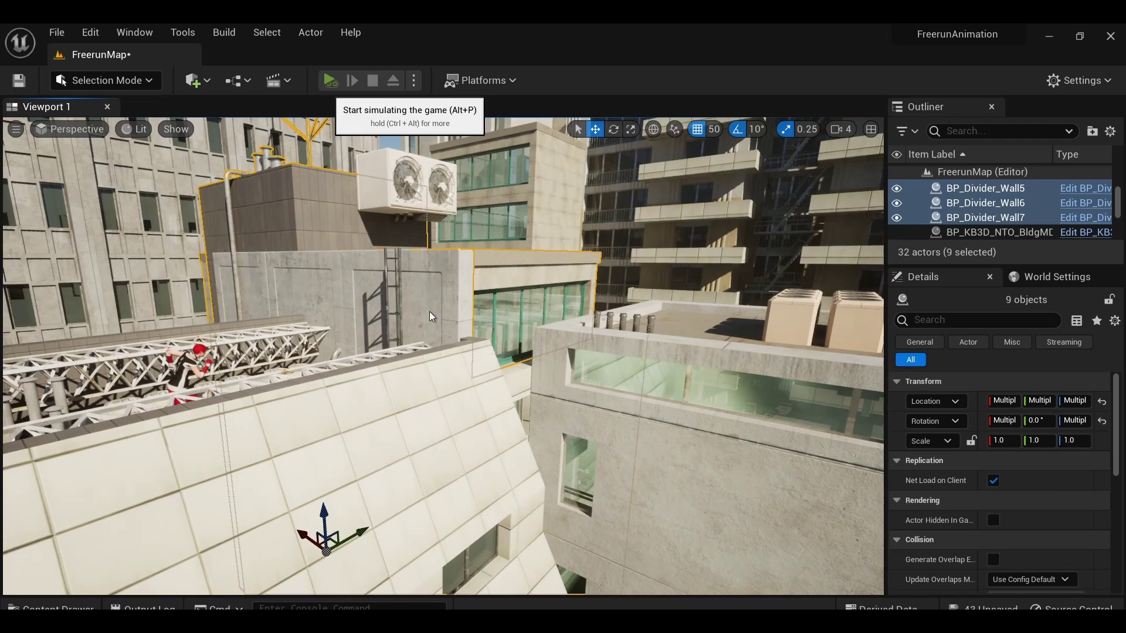
# - Test-simulate the rooftop scene, set grid snapping to 10, and try then undo a divider wall move
pyautogui.click(330, 80)
pyautogui.click(375, 80)
pyautogui.click(707, 129)
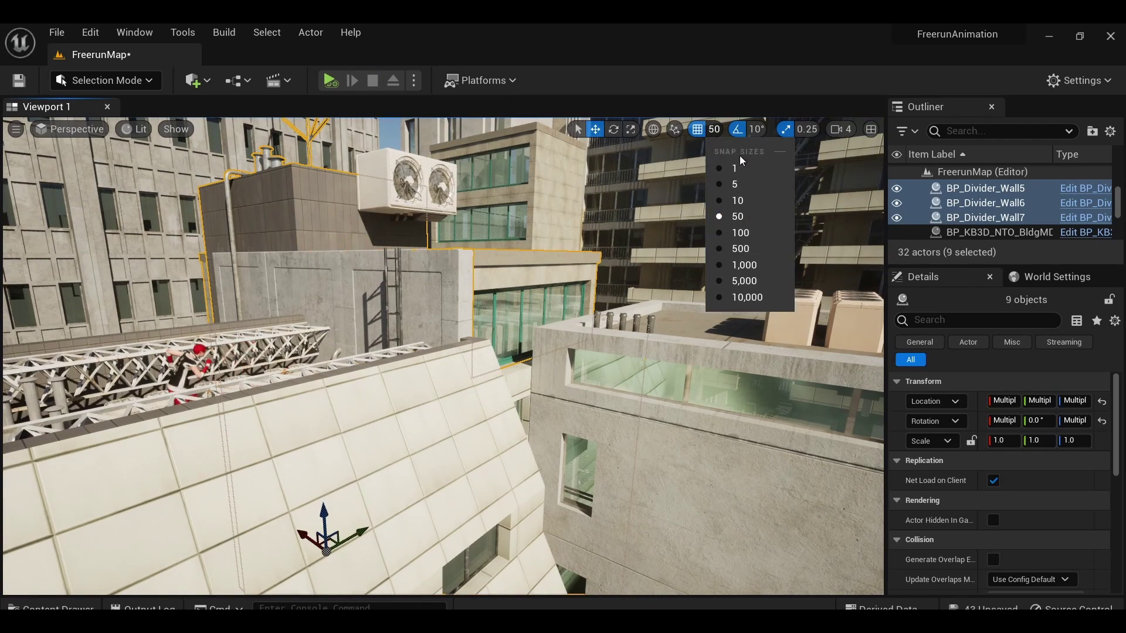
pyautogui.click(740, 201)
pyautogui.moveTo(352, 539); pyautogui.dragTo(364, 538)
pyautogui.hotkey('ctrl', 'z')
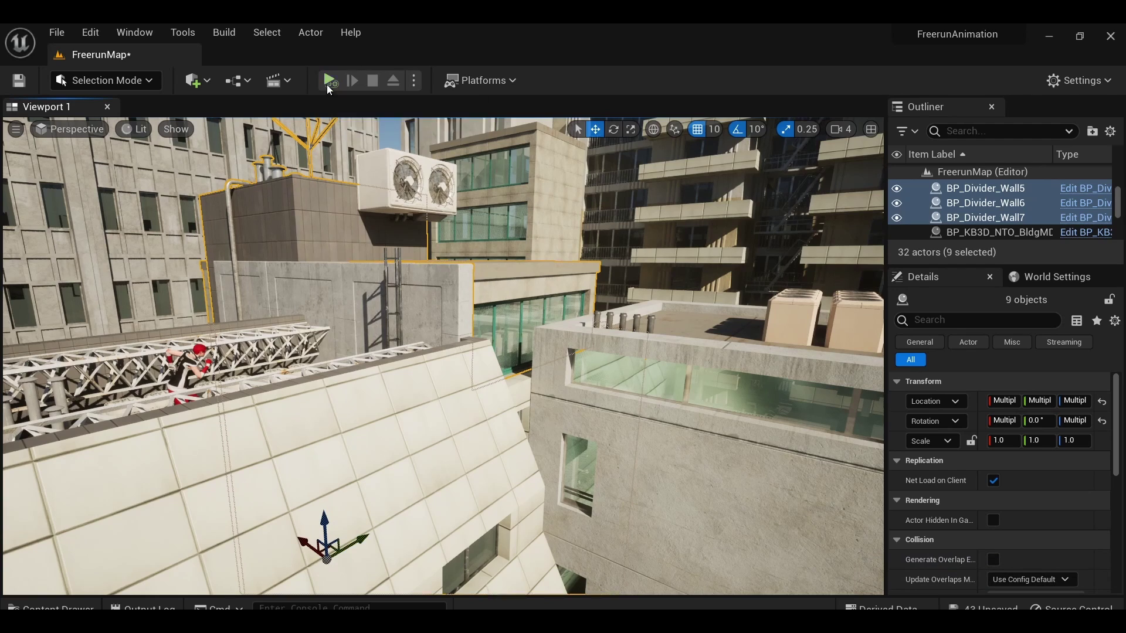
# - Re-run the simulation, focus on the selected wall, and simulate again to watch the jump
pyautogui.click(330, 80)
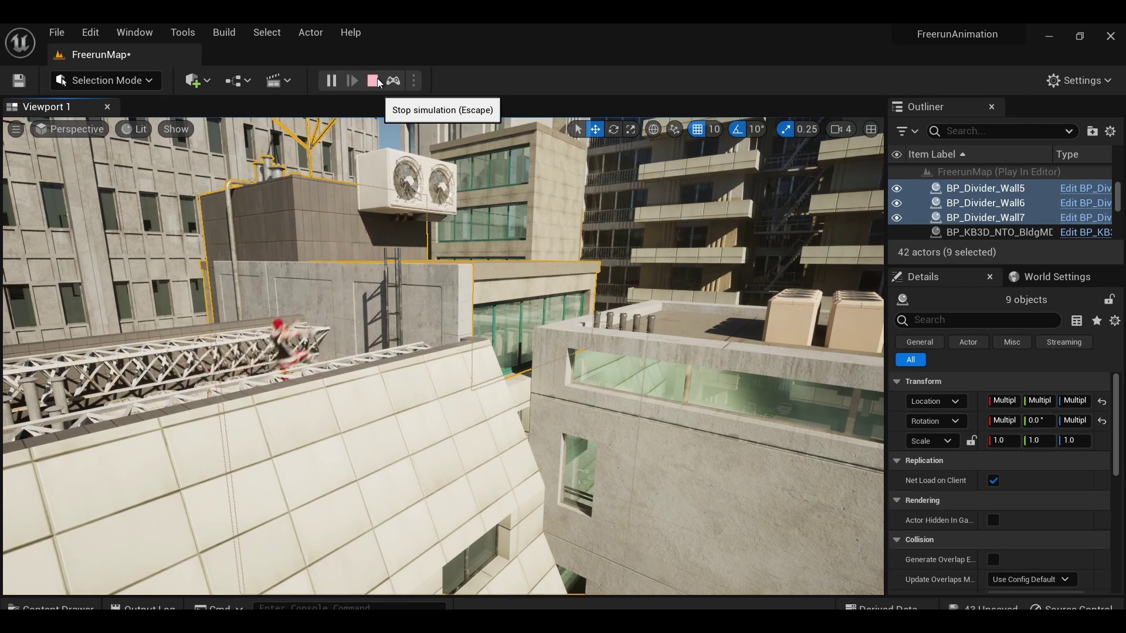
pyautogui.click(378, 82)
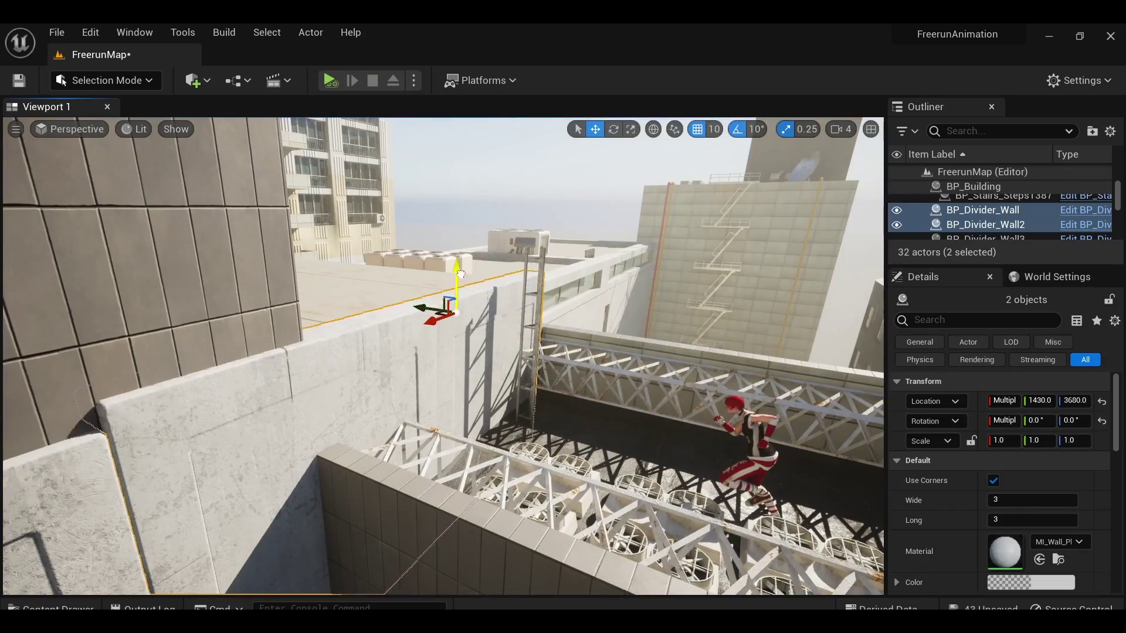
pyautogui.press('f')
pyautogui.click(329, 80)
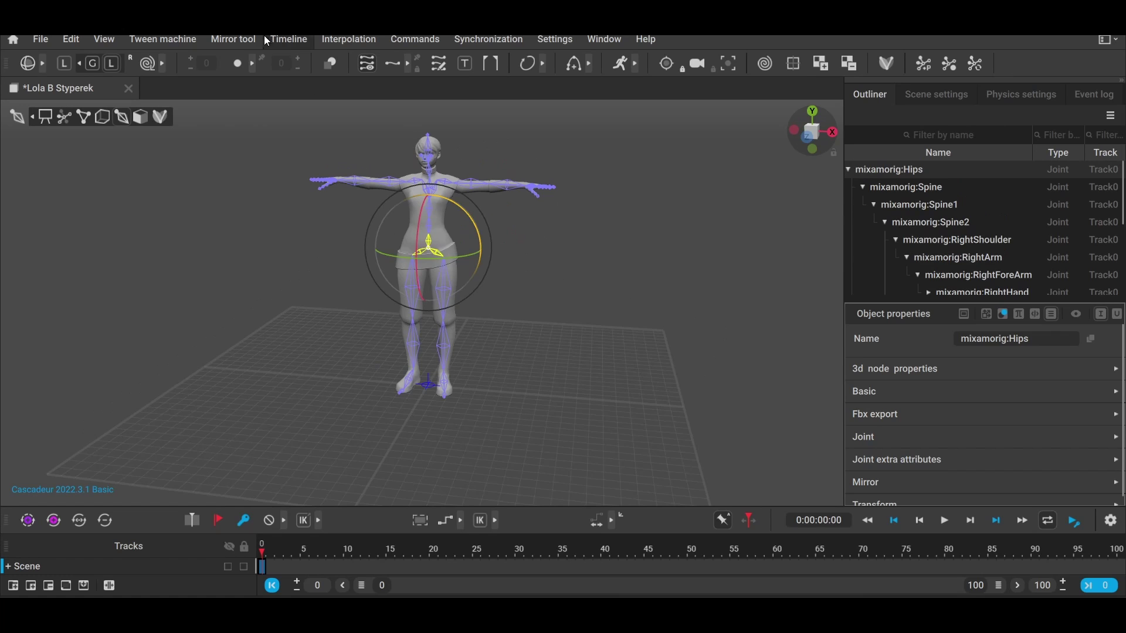
# - Mirror the character's pose across the X plane on the current frame
pyautogui.click(249, 39)
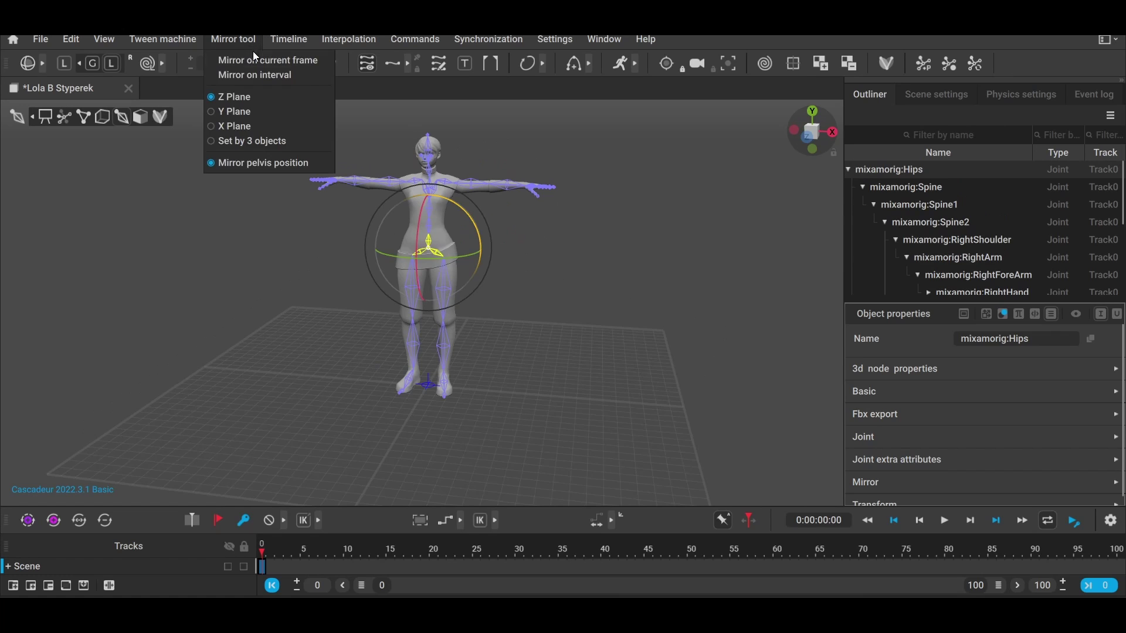
pyautogui.click(248, 128)
pyautogui.click(352, 182)
pyautogui.click(230, 38)
pyautogui.click(244, 61)
# - Add rig elements to the character with the Quick rigging tool
pyautogui.click(887, 65)
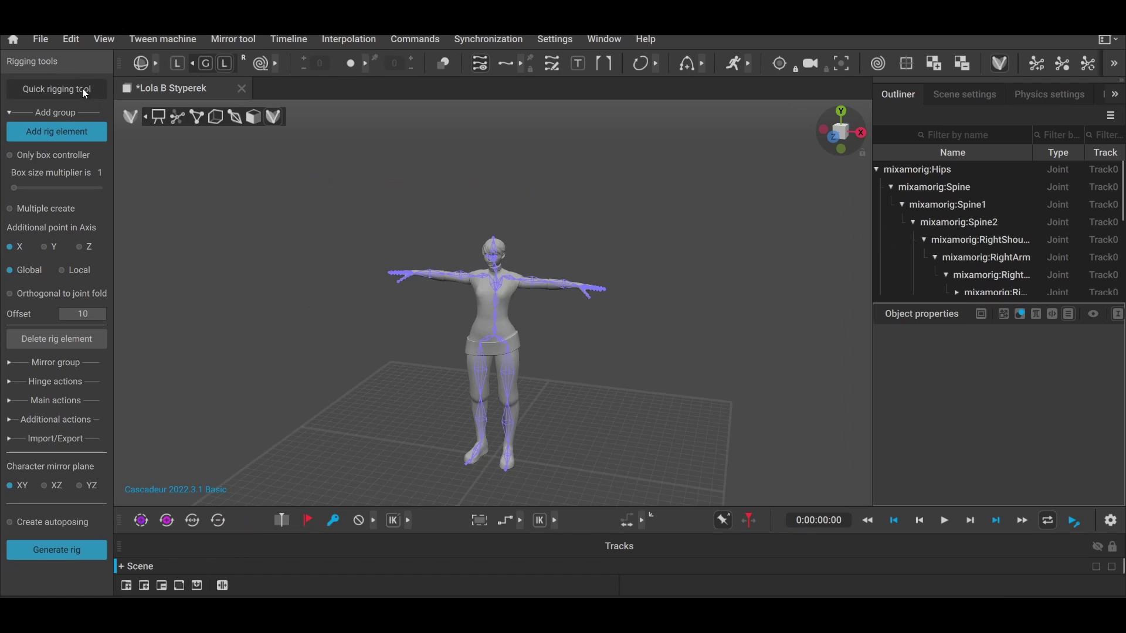
pyautogui.click(53, 89)
pyautogui.click(565, 531)
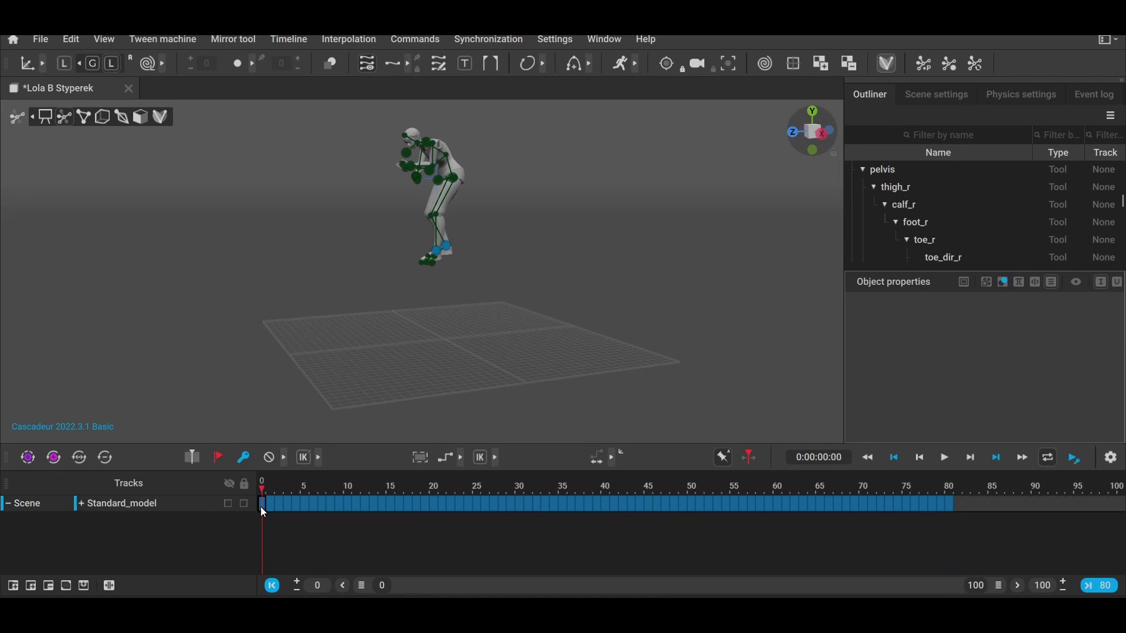
# - Review the animation through frame 81, then raise the character's pelvis for the jump
pyautogui.moveTo(277, 507); pyautogui.dragTo(955, 509)
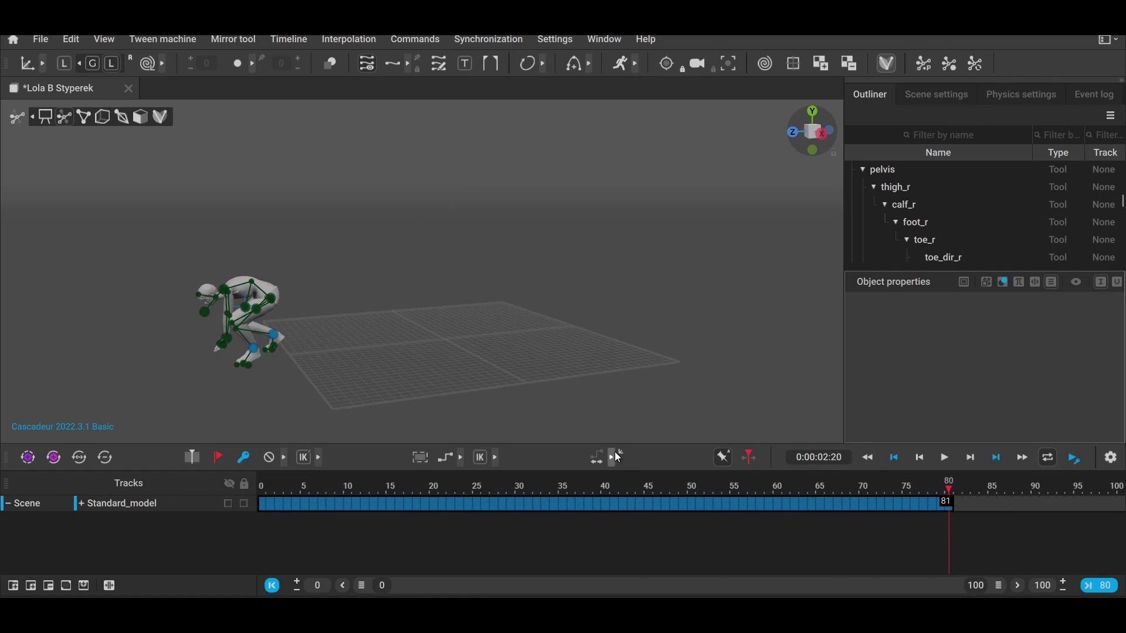
pyautogui.click(265, 509)
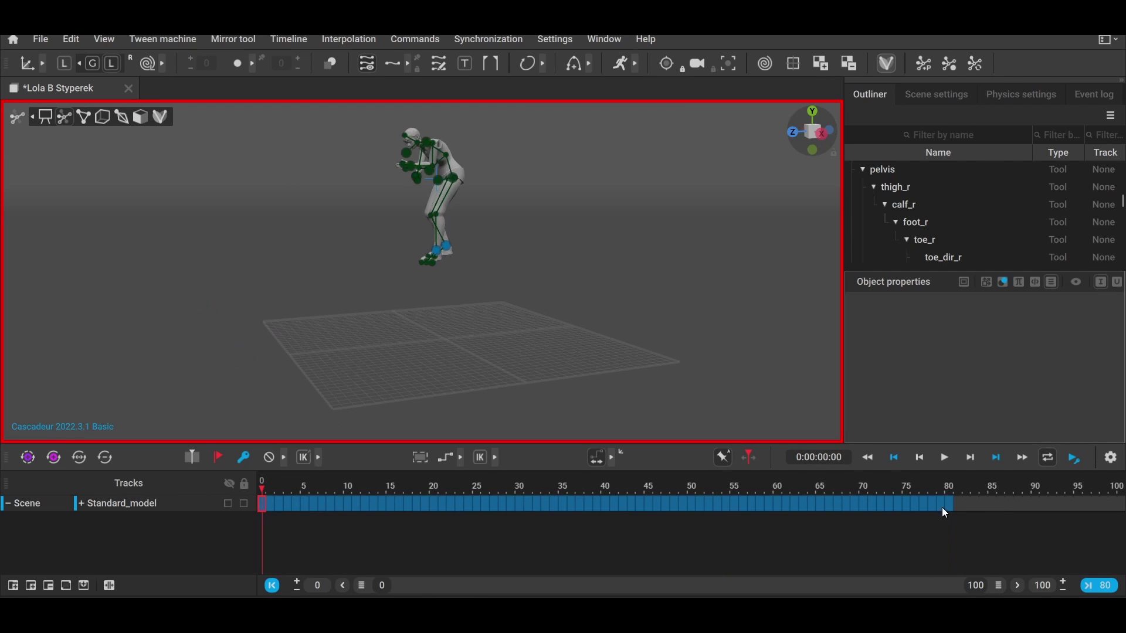
pyautogui.moveTo(451, 185); pyautogui.dragTo(448, 135)
pyautogui.moveTo(635, 294); pyautogui.dragTo(576, 266, button='right')
pyautogui.hotkey('ctrl', 'z')
pyautogui.hotkey('ctrl', 'z')
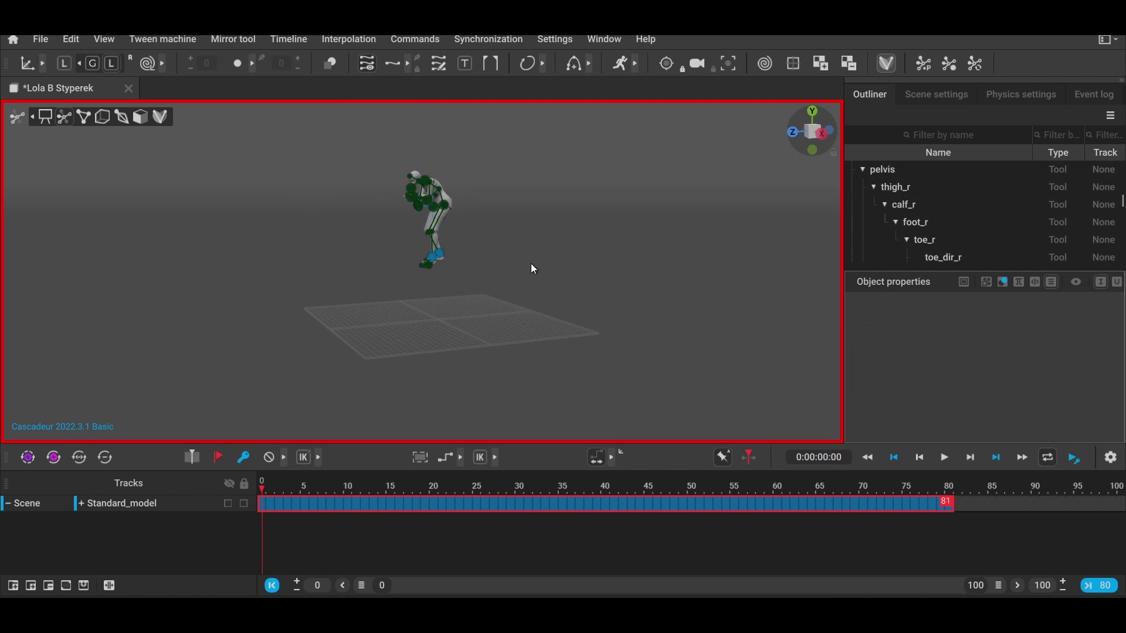
pyautogui.click(450, 207)
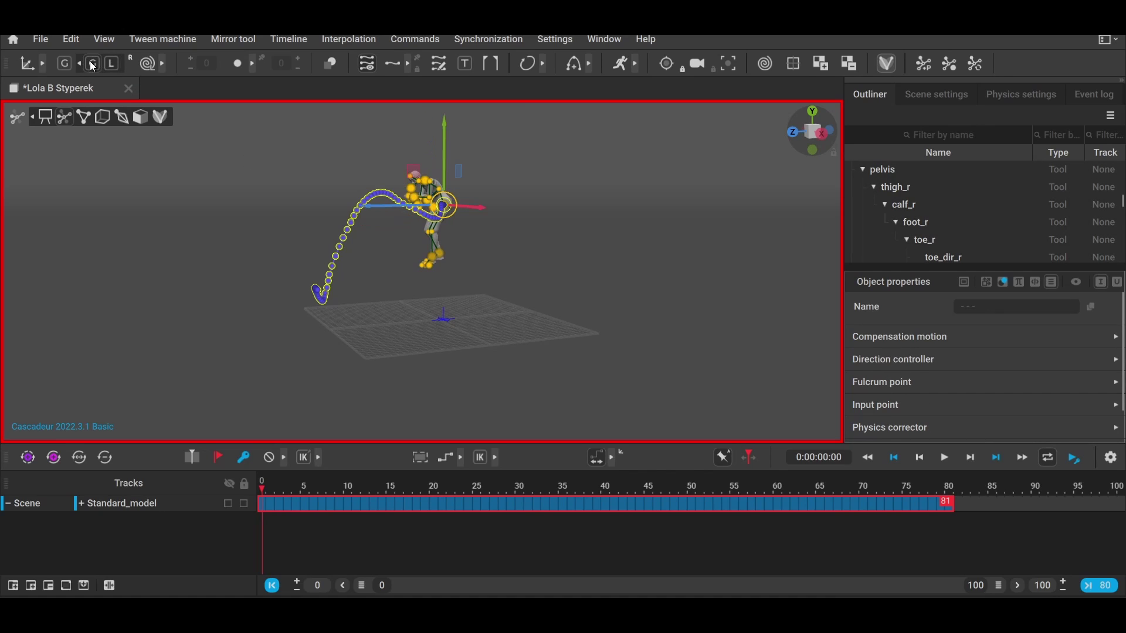
pyautogui.moveTo(443, 165); pyautogui.dragTo(442, 115)
# - Insert eight empty frames after frame 52
pyautogui.click(712, 491)
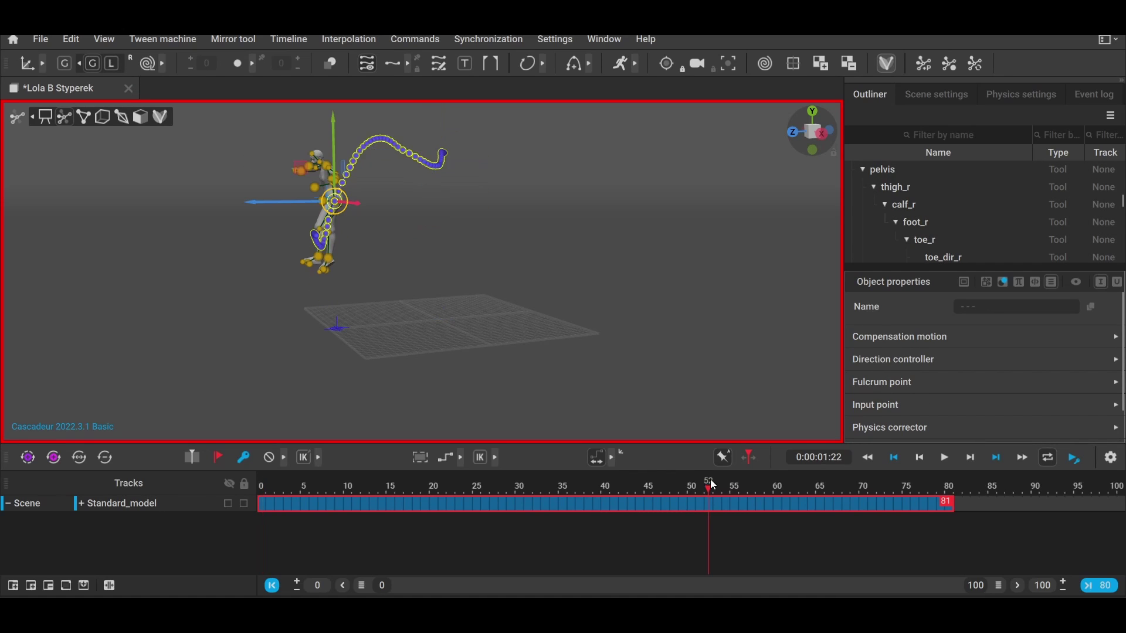
pyautogui.click(709, 505)
pyautogui.press('Insert')
pyautogui.press('Insert')
pyautogui.press('Insert')
pyautogui.press('Insert')
pyautogui.press('Insert')
pyautogui.press('Insert')
pyautogui.press('Insert')
pyautogui.press('Insert')
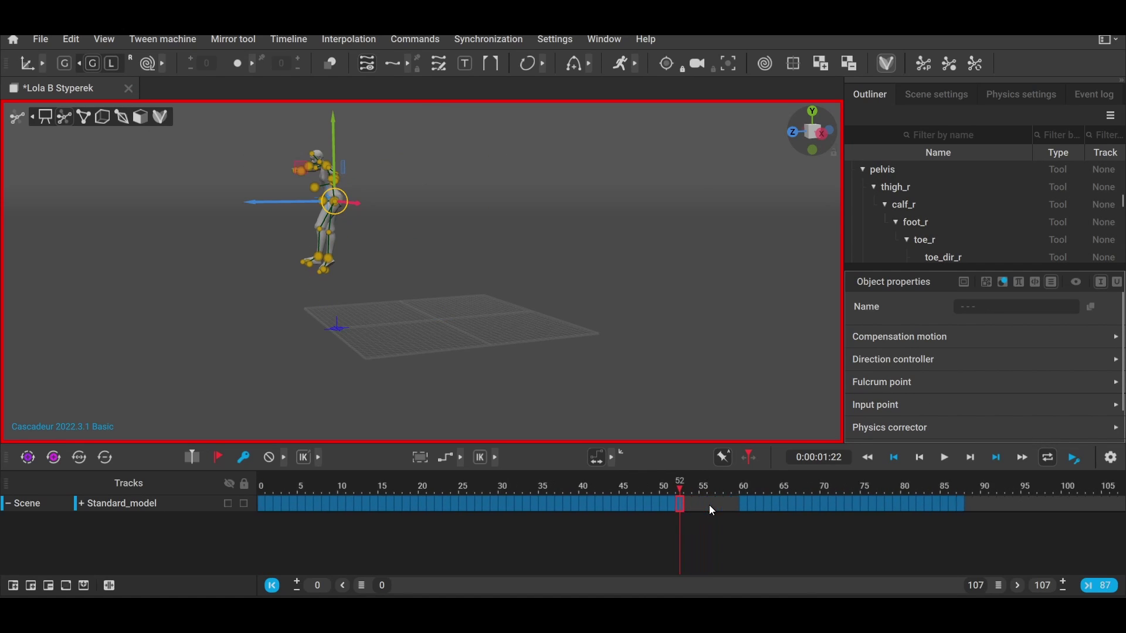
# - Select frames 52–61 and apply Bezier, then a different interpolation type
pyautogui.click(263, 508)
pyautogui.click(745, 495)
pyautogui.moveTo(745, 503); pyautogui.dragTo(852, 504)
pyautogui.keyDown('shift'); pyautogui.click(960, 516); pyautogui.keyUp('shift')
pyautogui.click(749, 505)
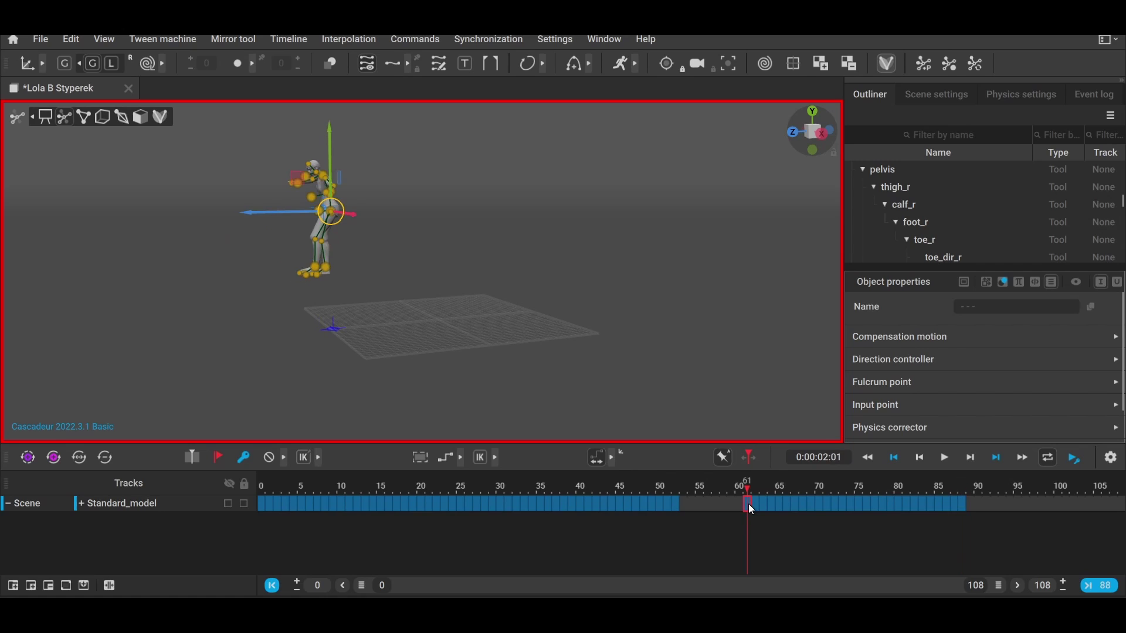
pyautogui.keyDown('shift'); pyautogui.click(935, 510); pyautogui.keyUp('shift')
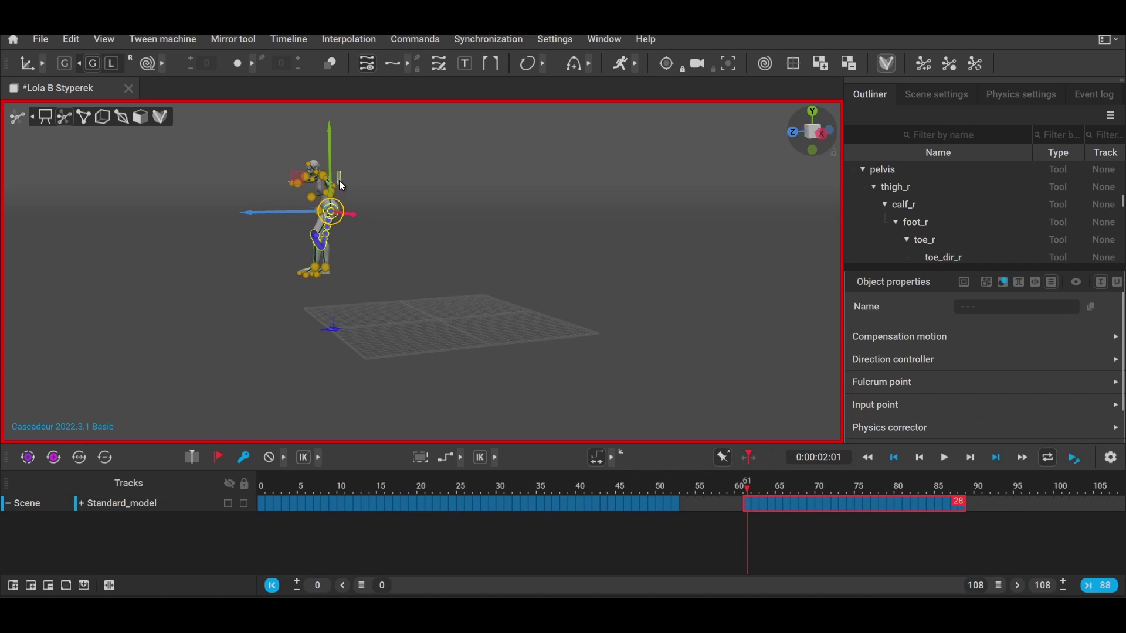
pyautogui.keyDown('shift'); pyautogui.click(675, 504); pyautogui.keyUp('shift')
pyautogui.click(418, 461)
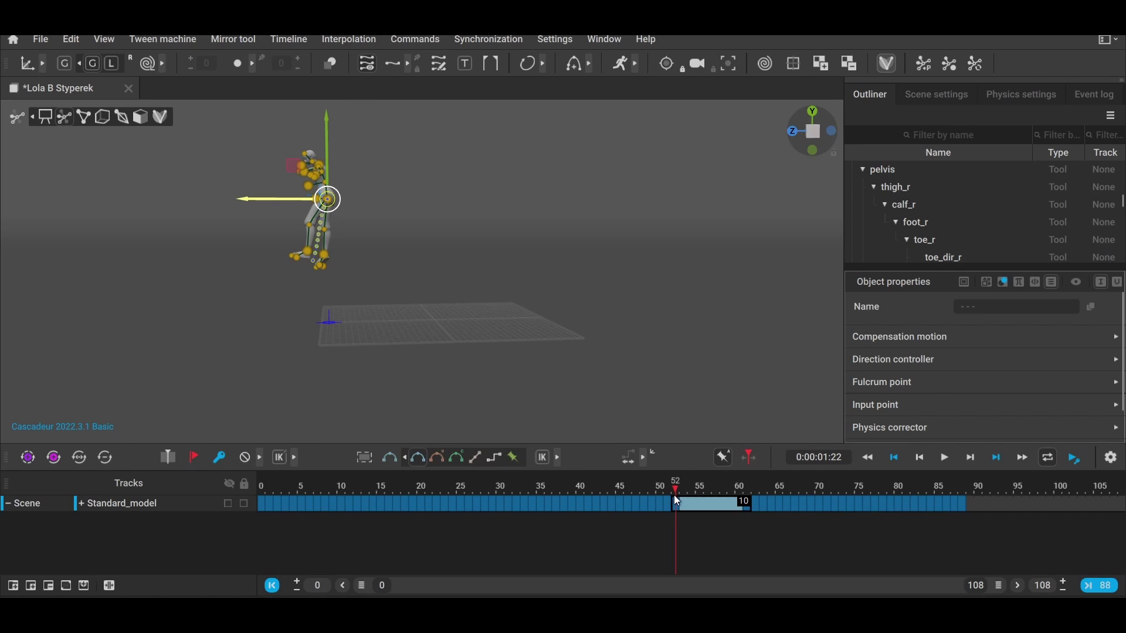
pyautogui.moveTo(676, 490); pyautogui.dragTo(717, 504)
pyautogui.click(437, 457)
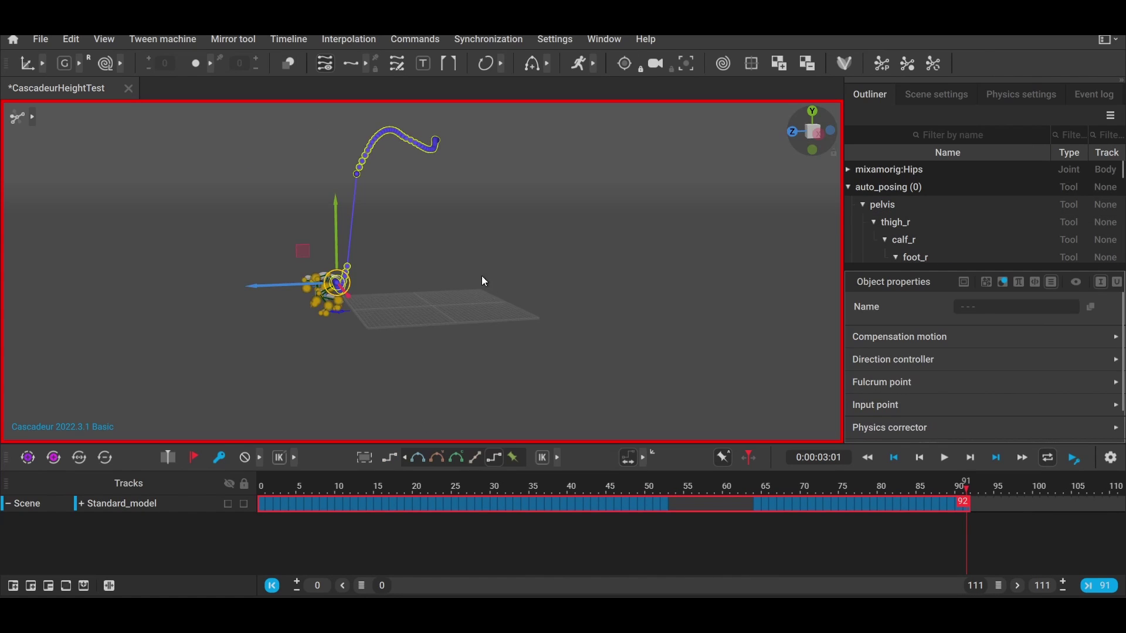
# - Select the frame ranges 64–90 and 0–40 on the timeline
pyautogui.moveTo(484, 282); pyautogui.dragTo(462, 268, button='middle')
pyautogui.moveTo(755, 504); pyautogui.dragTo(960, 511)
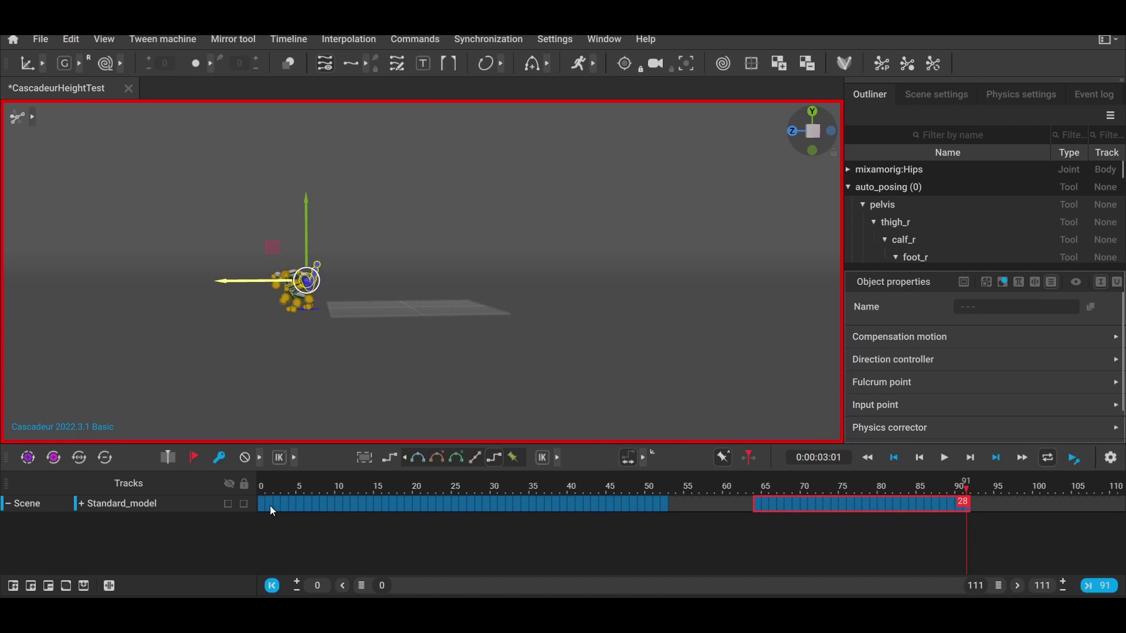
pyautogui.moveTo(259, 505); pyautogui.dragTo(966, 508)
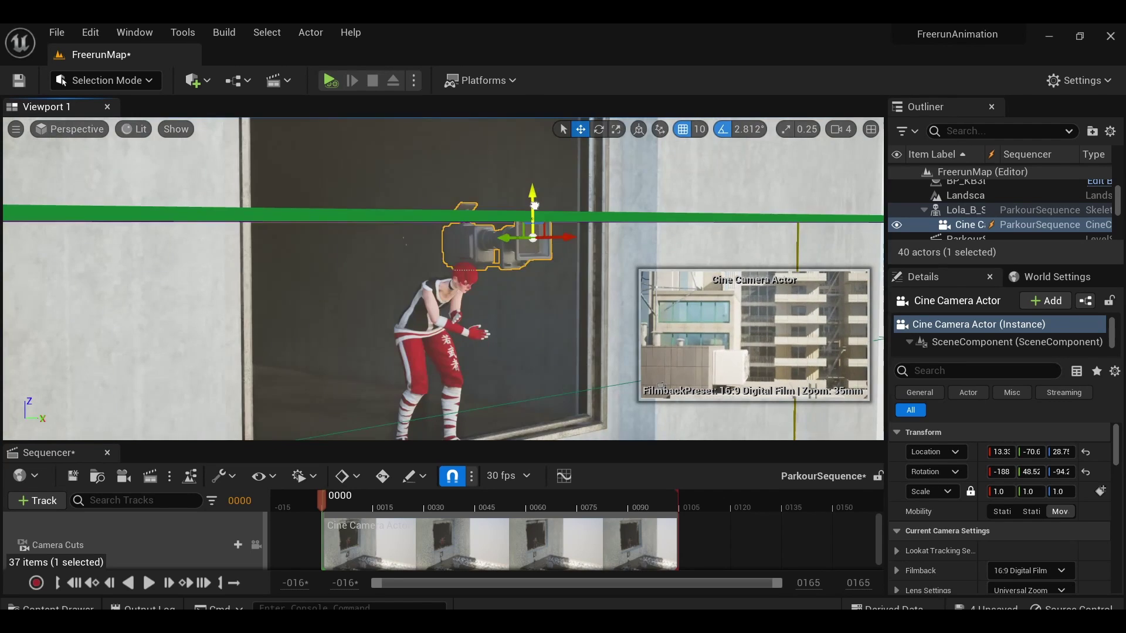
# - Place the cine camera on the character's head with a 15 mm focal length, tilted down, and preview to frame 82
pyautogui.moveTo(463, 211); pyautogui.dragTo(523, 238)
pyautogui.moveTo(534, 276); pyautogui.dragTo(477, 280)
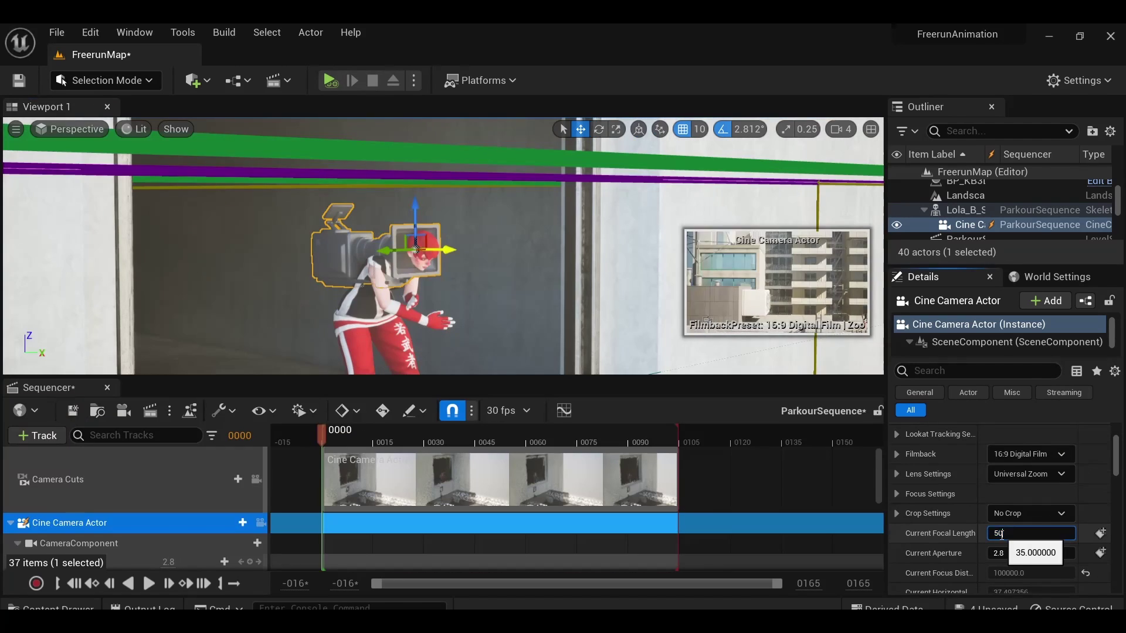
pyautogui.click(1001, 534)
pyautogui.press('Return')
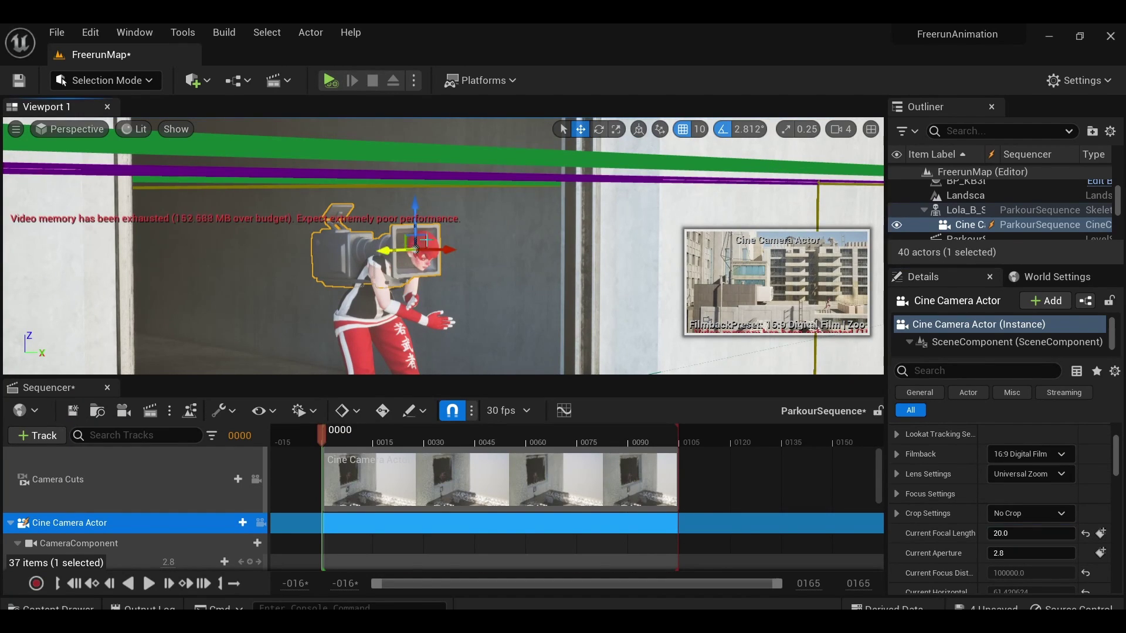
pyautogui.moveTo(454, 210); pyautogui.dragTo(467, 298)
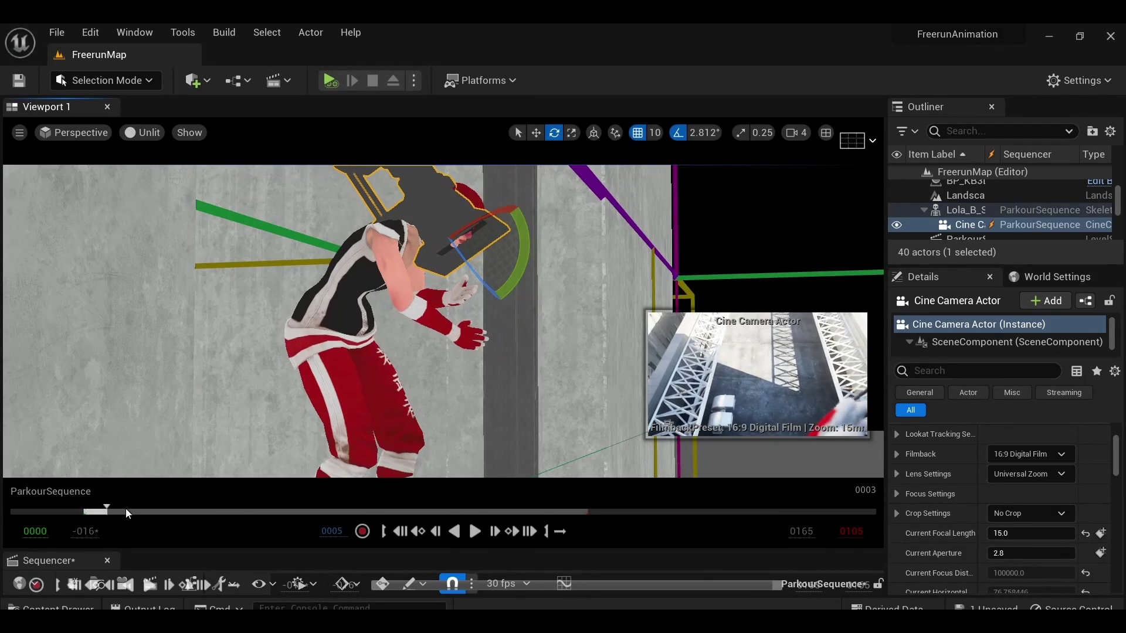
pyautogui.moveTo(125, 508); pyautogui.dragTo(587, 517)
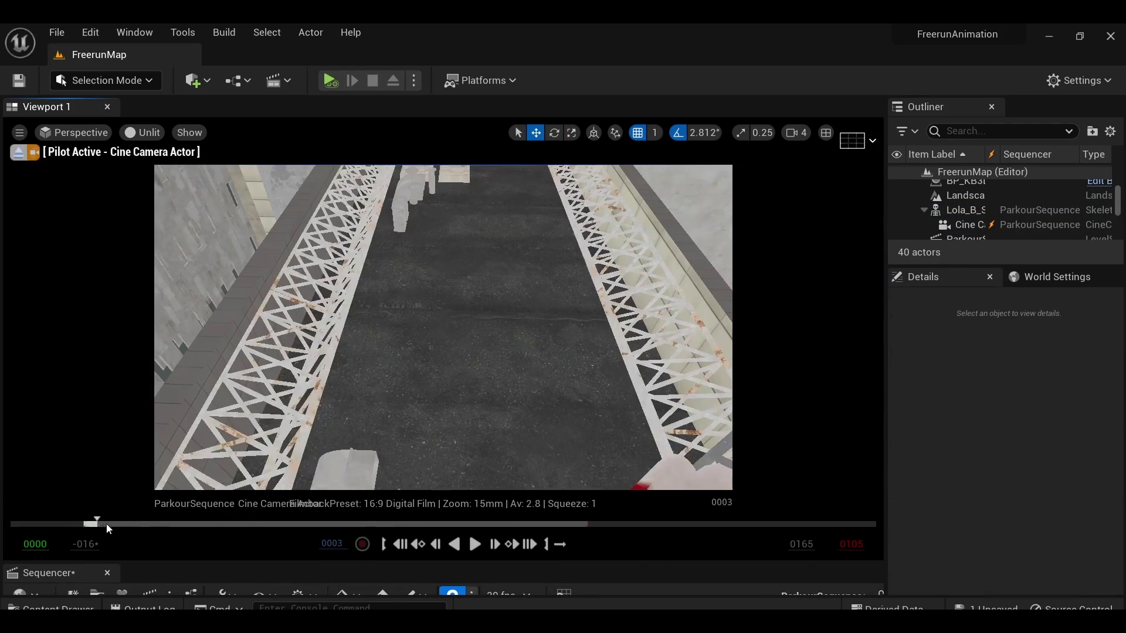
# - Review the run through the camera in reverse and forward, then slide the divider fence left and scrub to 0482
pyautogui.moveTo(109, 529); pyautogui.dragTo(557, 529)
pyautogui.click(454, 544)
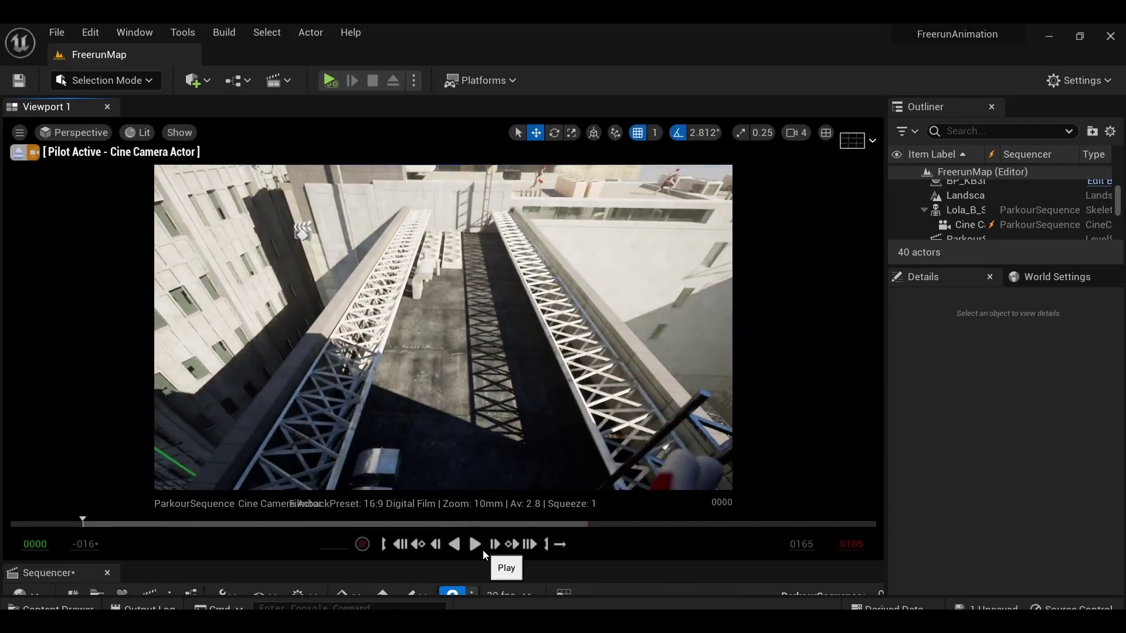
pyautogui.click(476, 544)
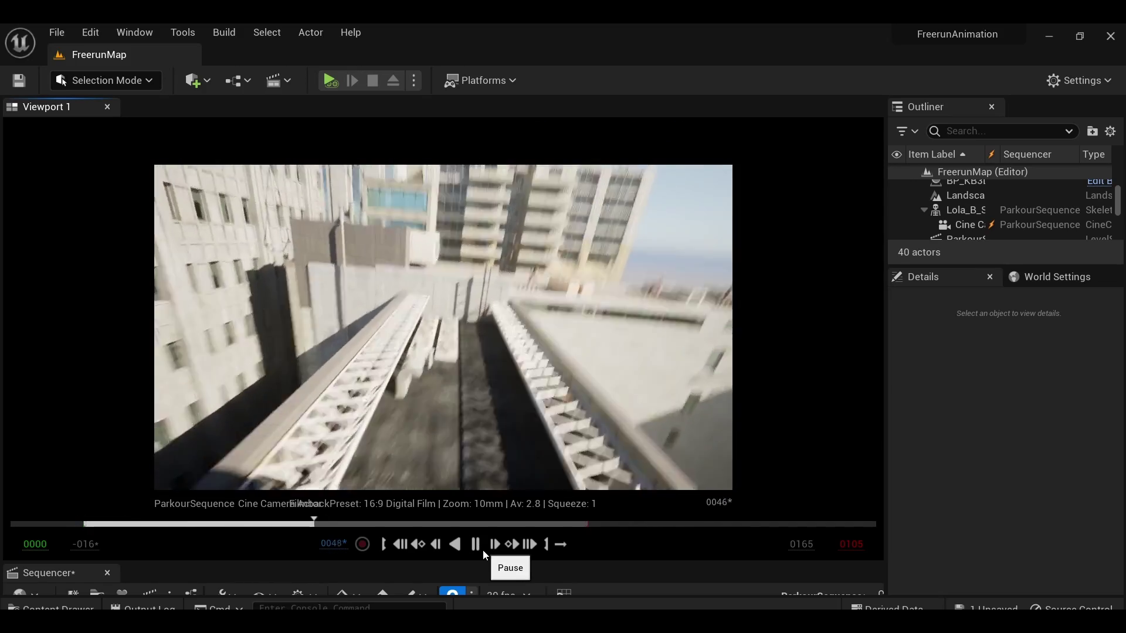
pyautogui.click(483, 552)
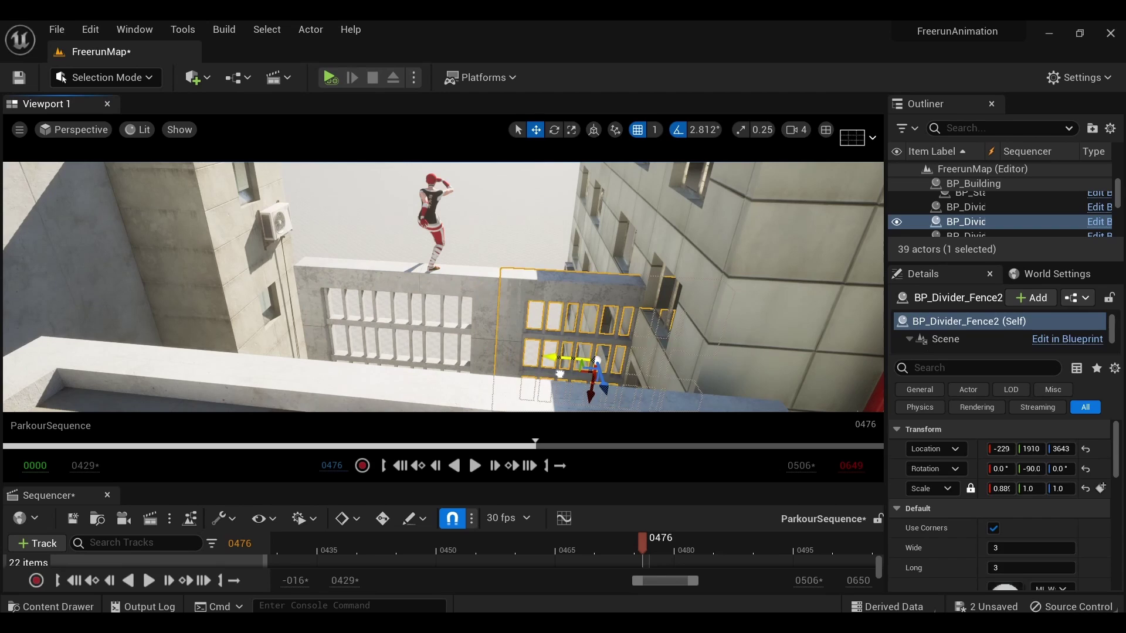
pyautogui.moveTo(595, 377); pyautogui.dragTo(180, 347)
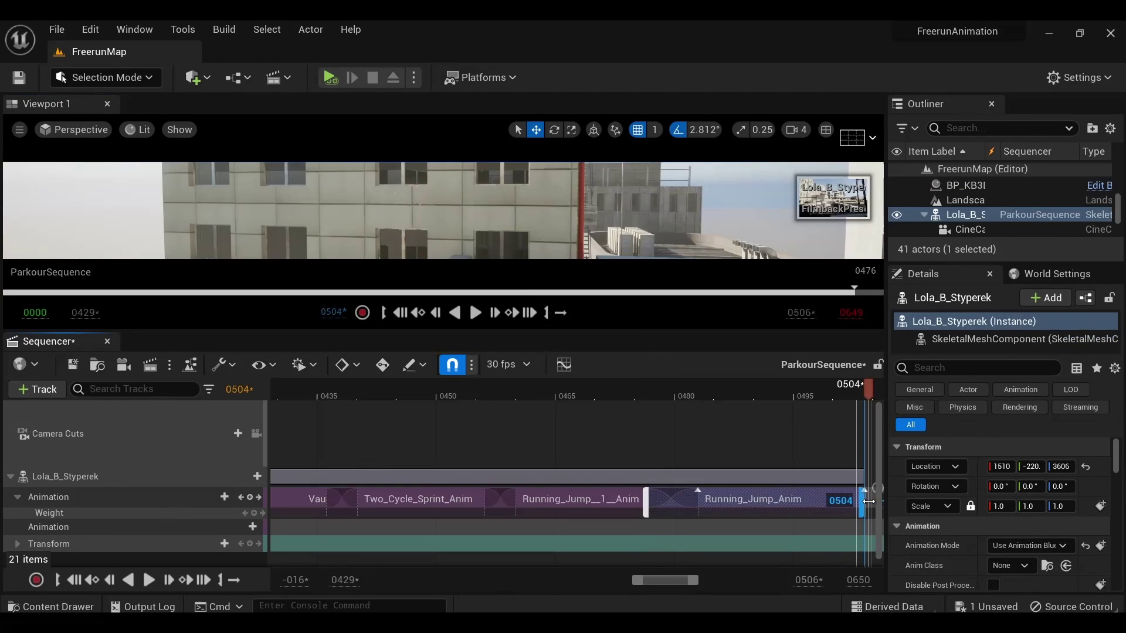
pyautogui.moveTo(736, 390); pyautogui.dragTo(689, 390)
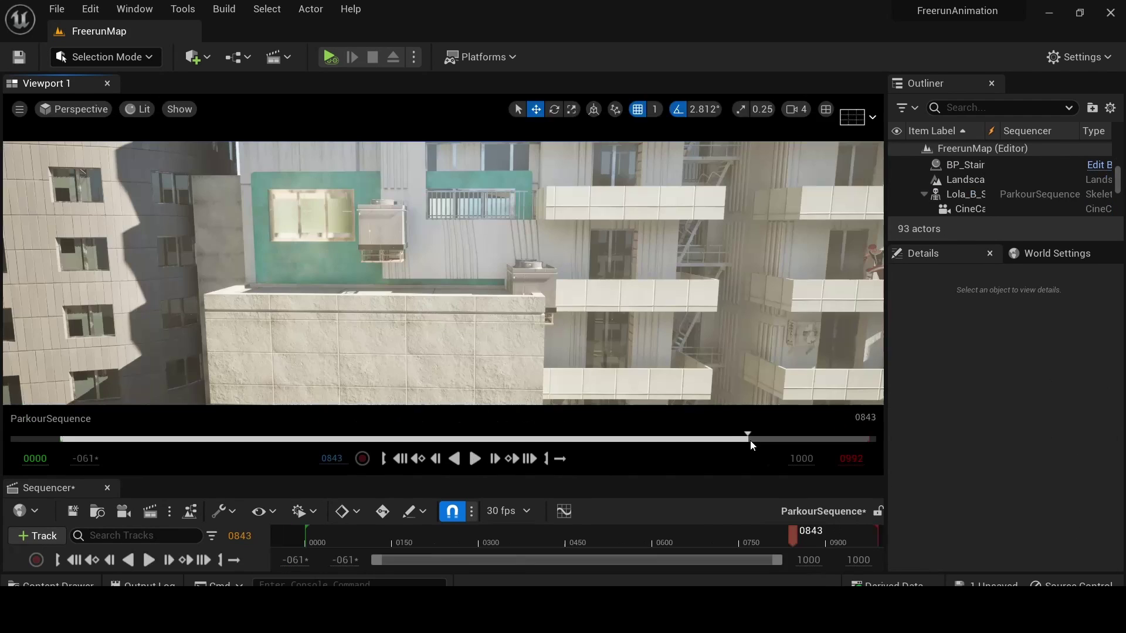
# - Scrub the sequence to around frame 860, step back from the end, and deselect the building
pyautogui.moveTo(750, 441); pyautogui.dragTo(765, 438)
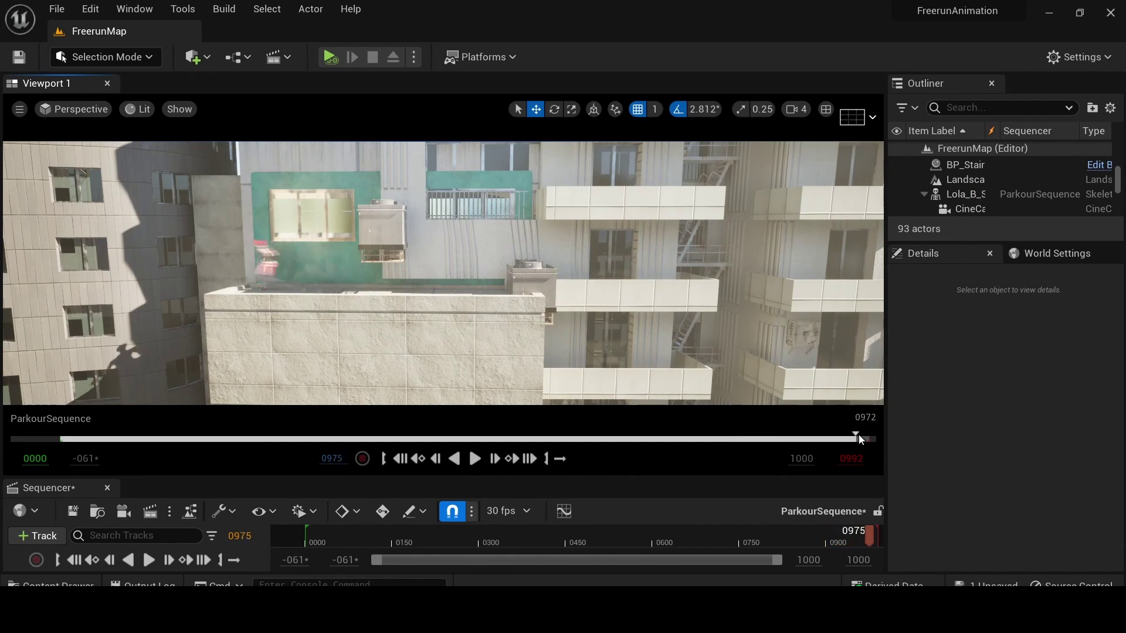
pyautogui.moveTo(857, 438); pyautogui.dragTo(812, 437)
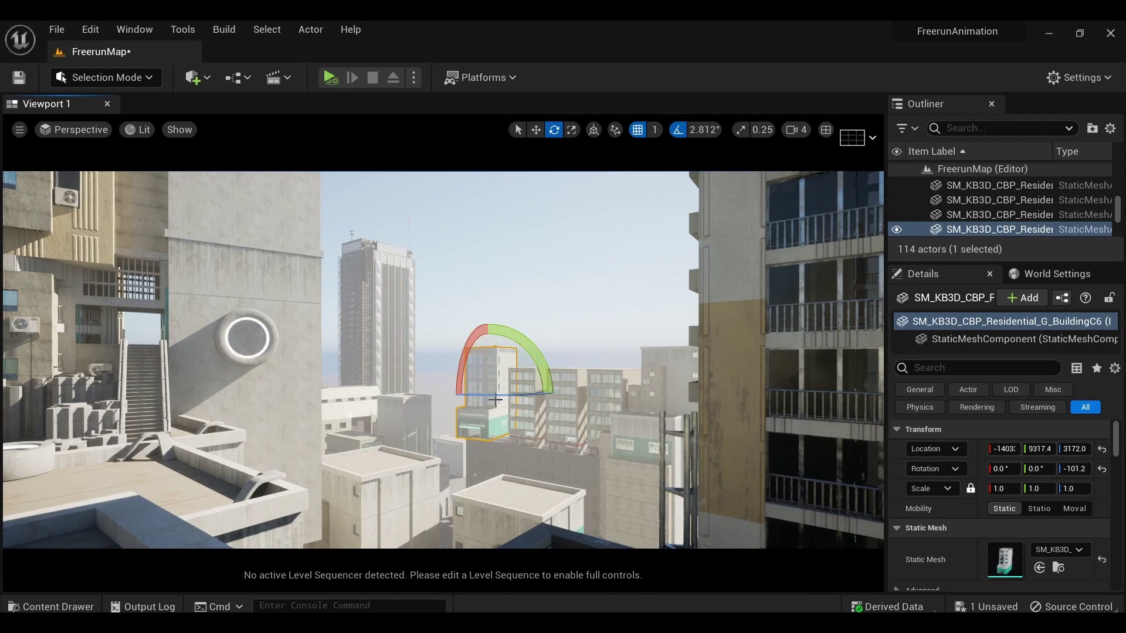
pyautogui.moveTo(463, 350); pyautogui.dragTo(455, 350)
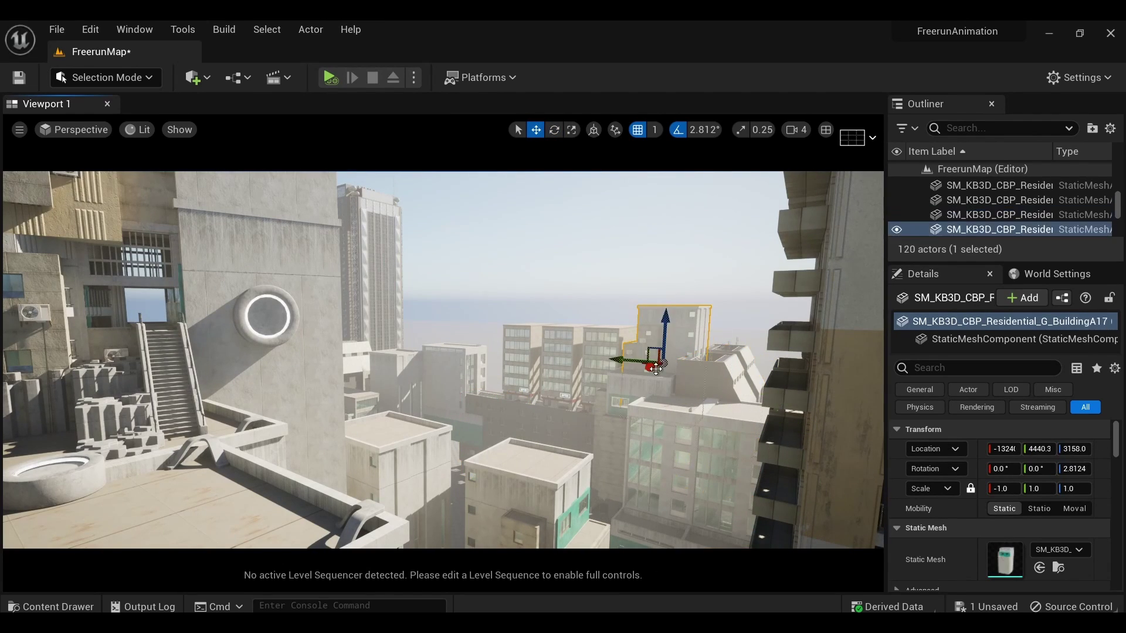
# - Switch to fullscreen game view and look across the city rooftops
pyautogui.press('e')
pyautogui.press('F11')
pyautogui.press('g')
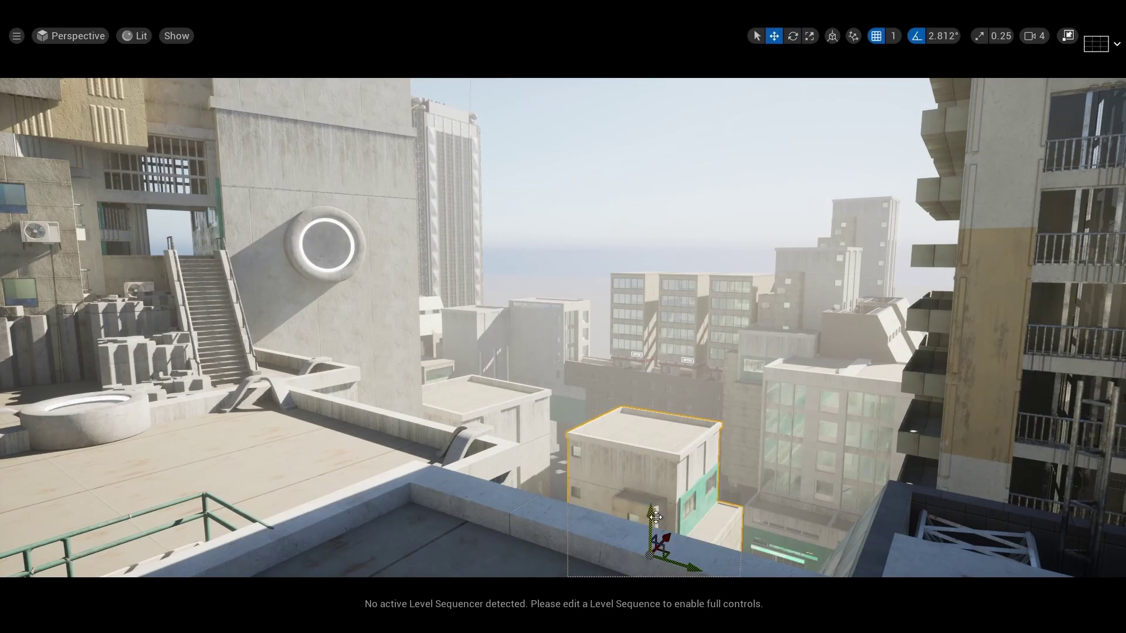
pyautogui.moveTo(656, 518); pyautogui.dragTo(763, 528, button='right')
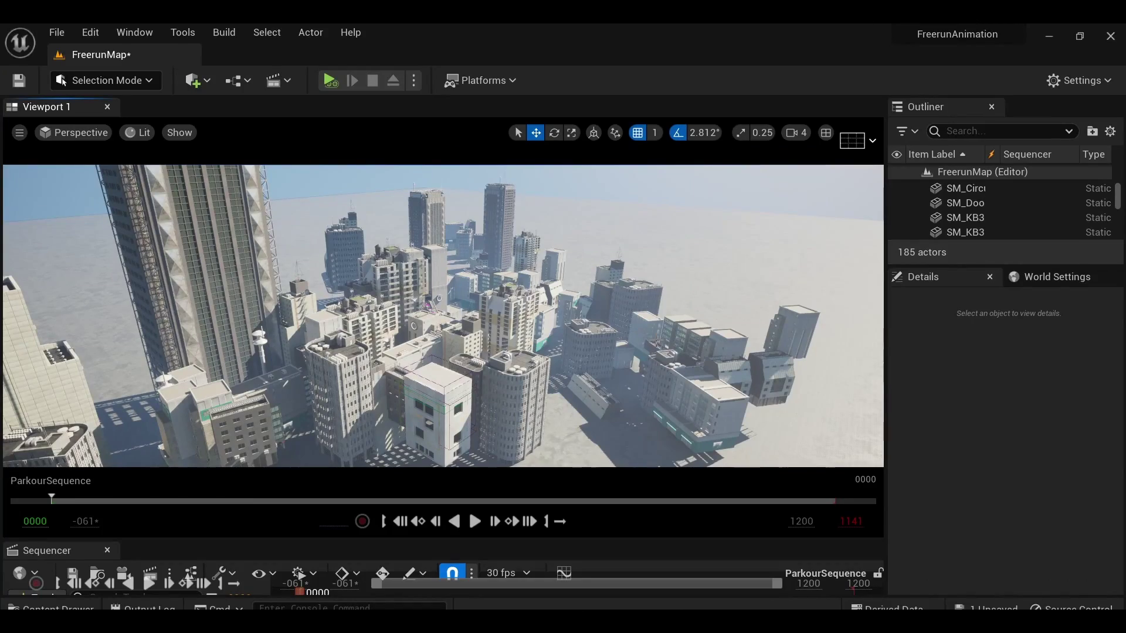
pyautogui.press('F11')
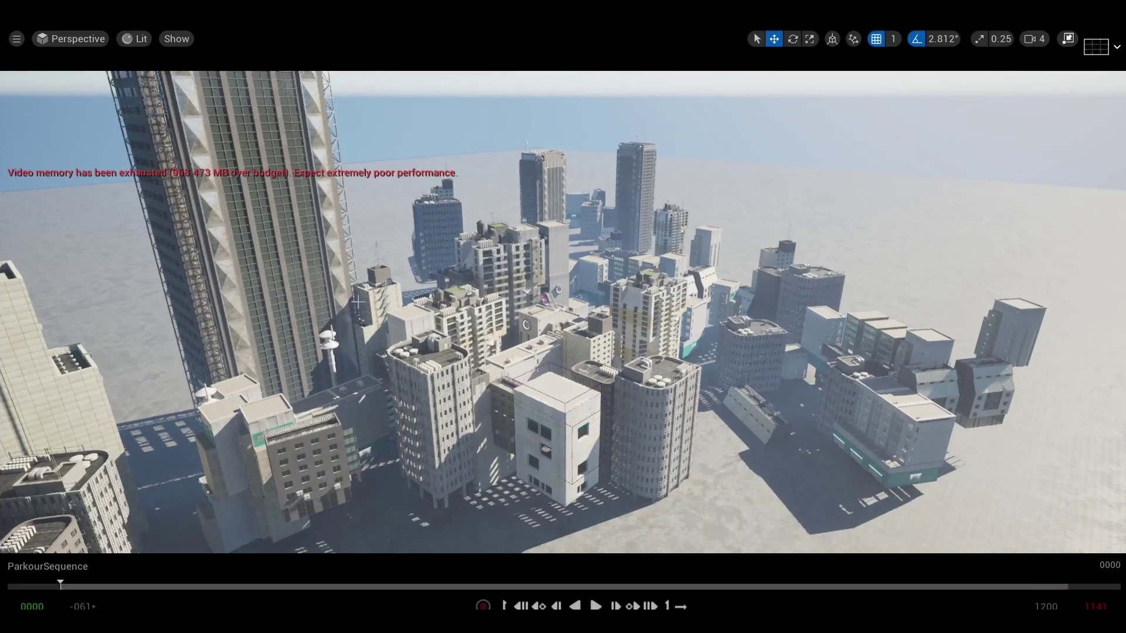